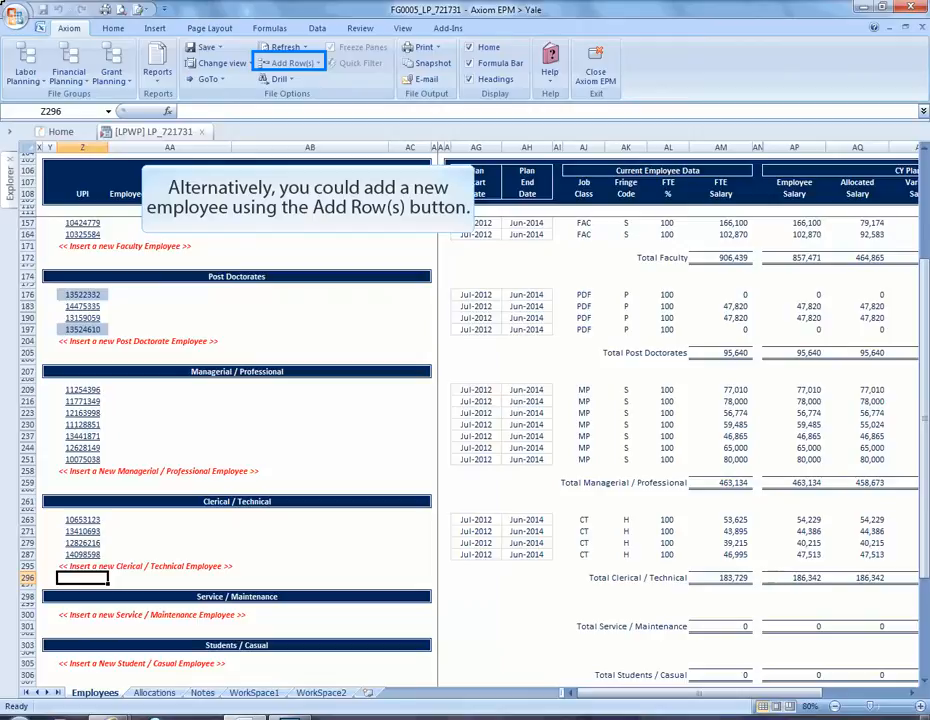
# Step: Insert a new To Be Named employee row in the Clerical / Technical section
pyautogui.doubleClick(70, 566)
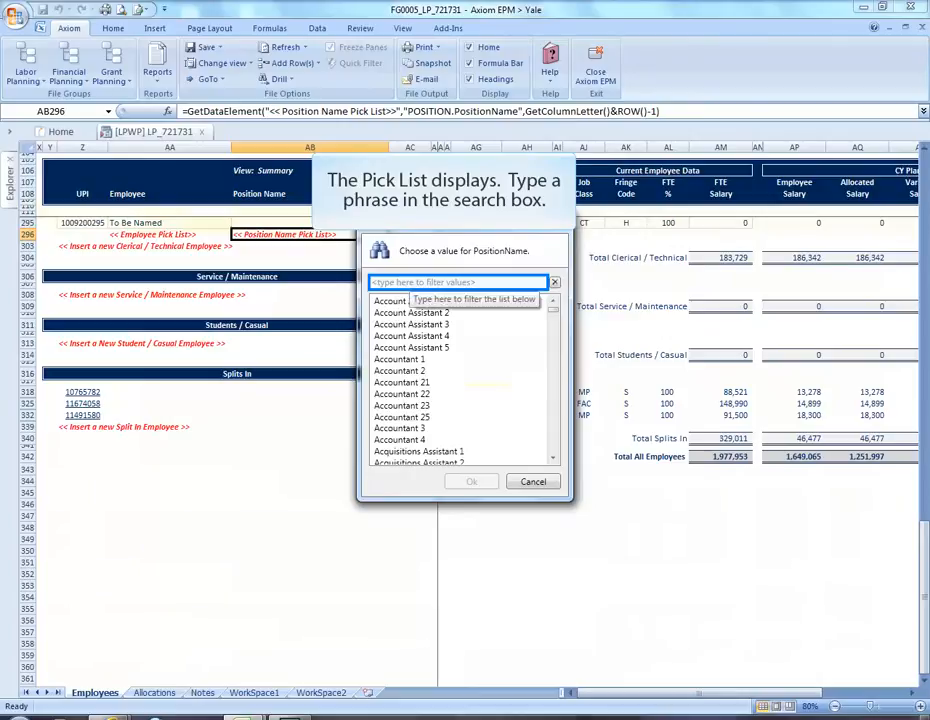
# Step: Filter the position list by 'financial' and choose Financial Assistant 4
pyautogui.write('financial')
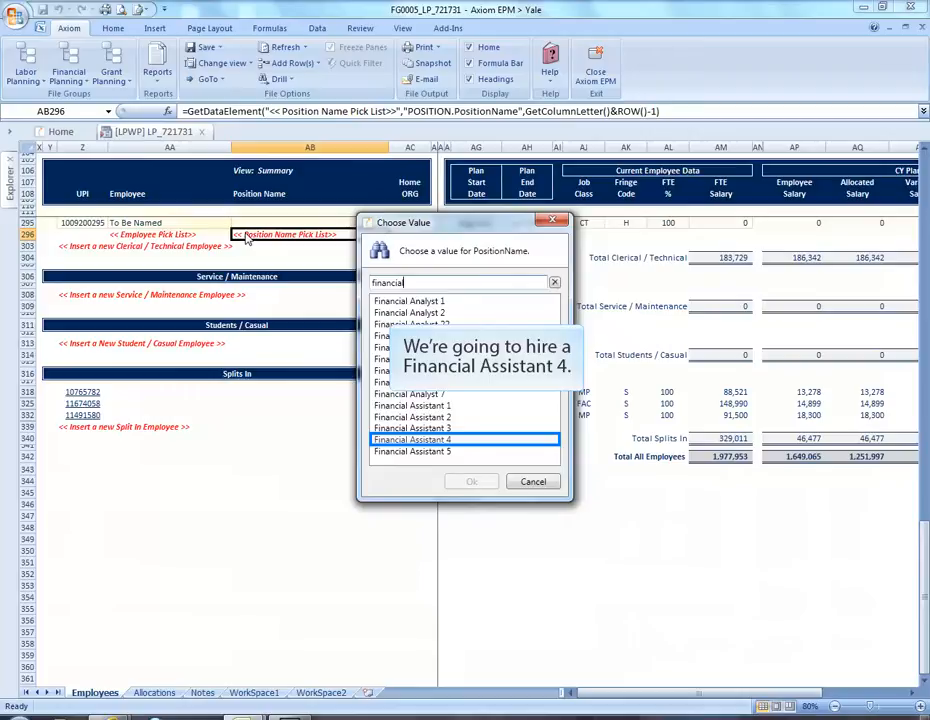
pyautogui.click(414, 444)
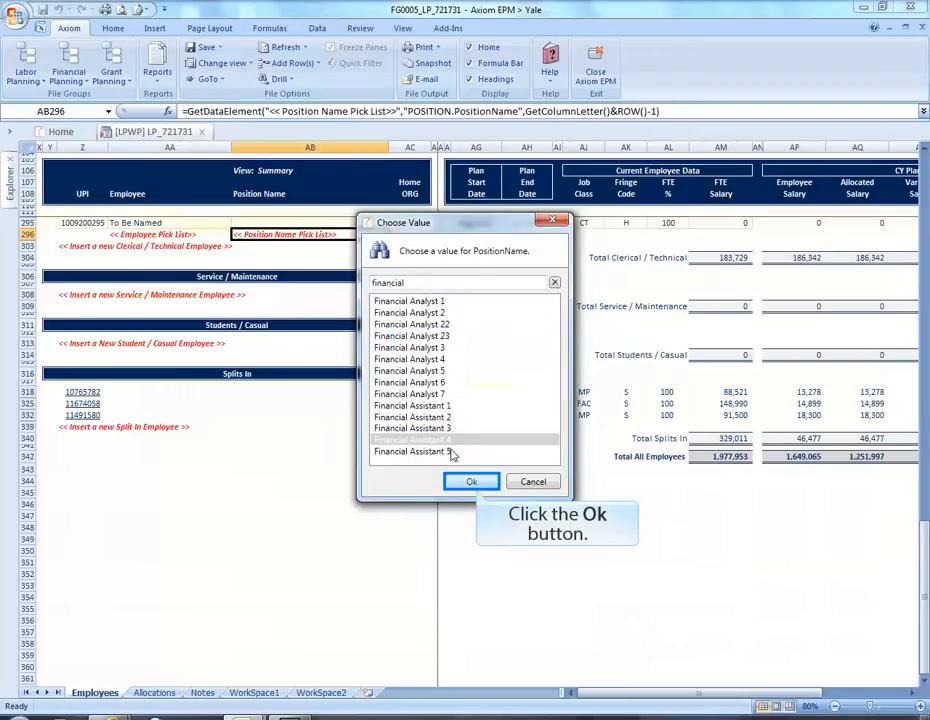
pyautogui.click(473, 483)
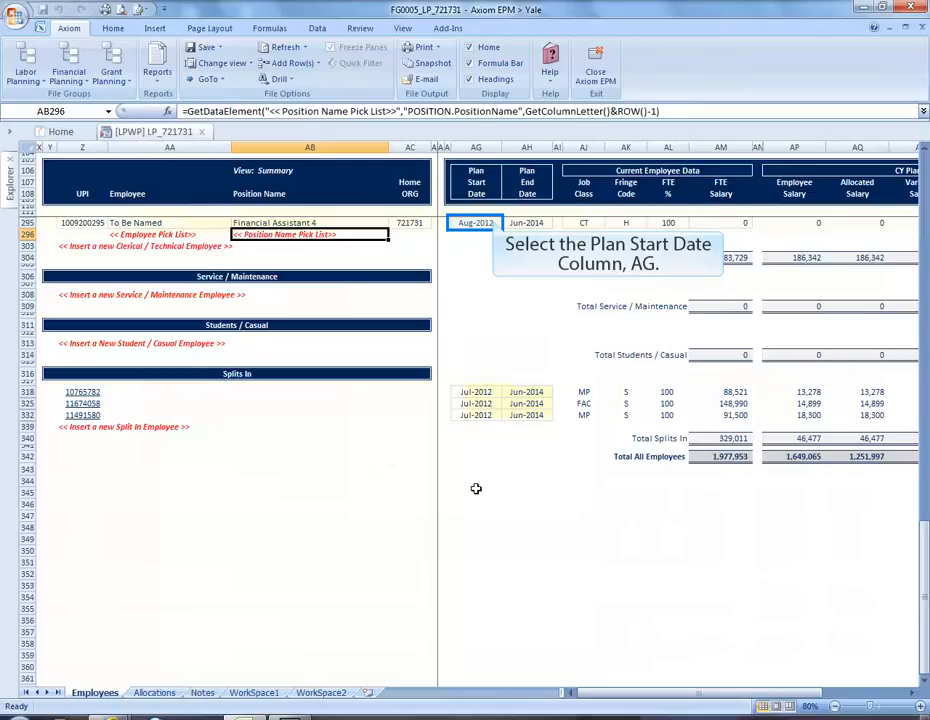
# Step: Choose Jan-2013 as the plan start date in AG295
pyautogui.click(475, 224)
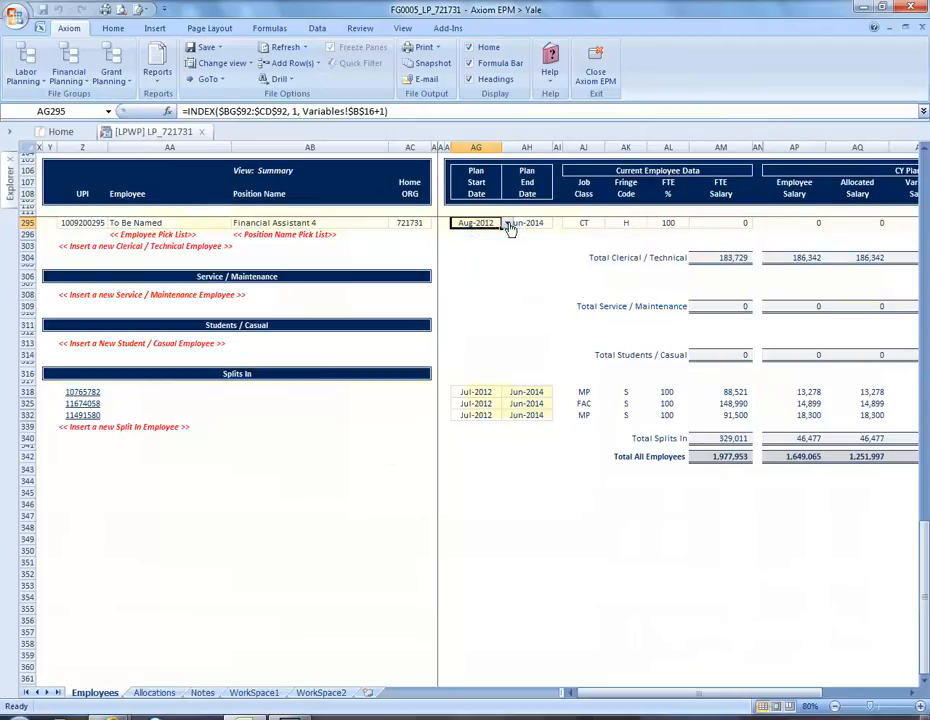
pyautogui.click(507, 224)
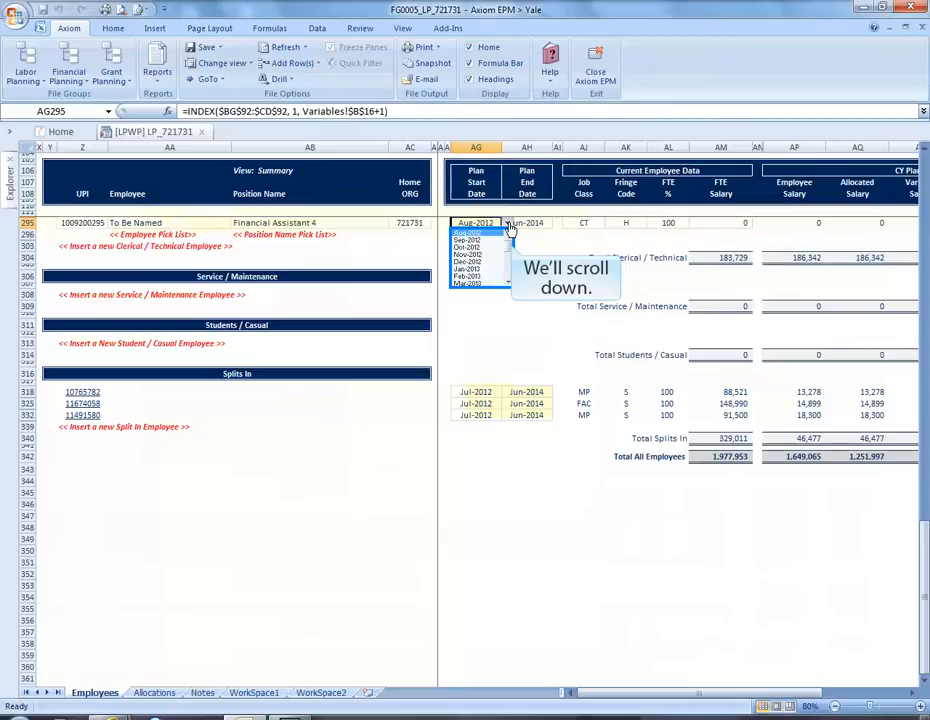
pyautogui.scroll(-1, 497, 251)
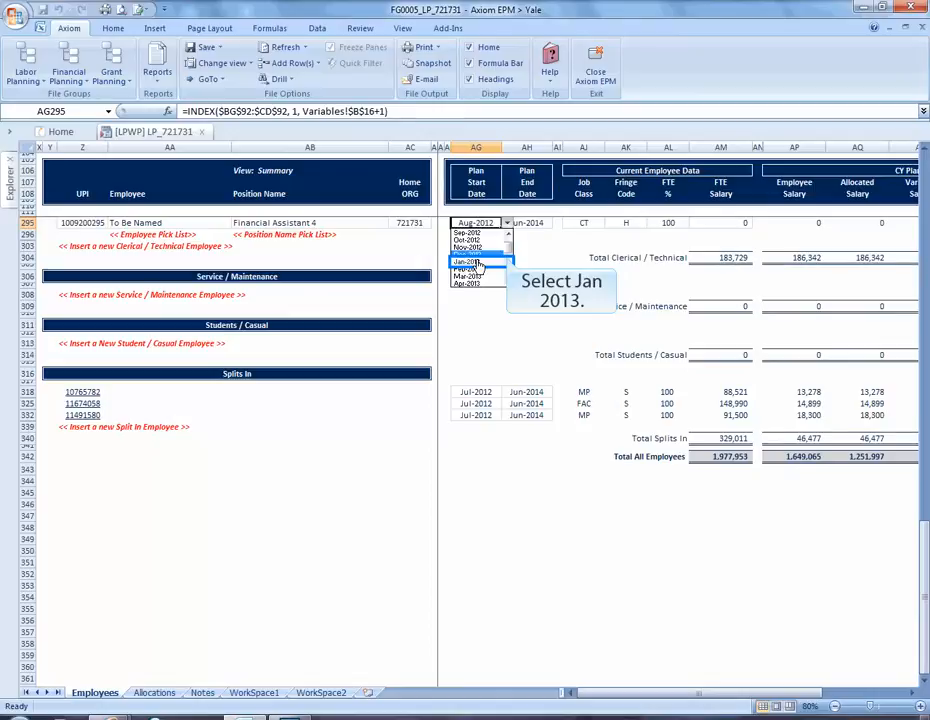
pyautogui.click(479, 263)
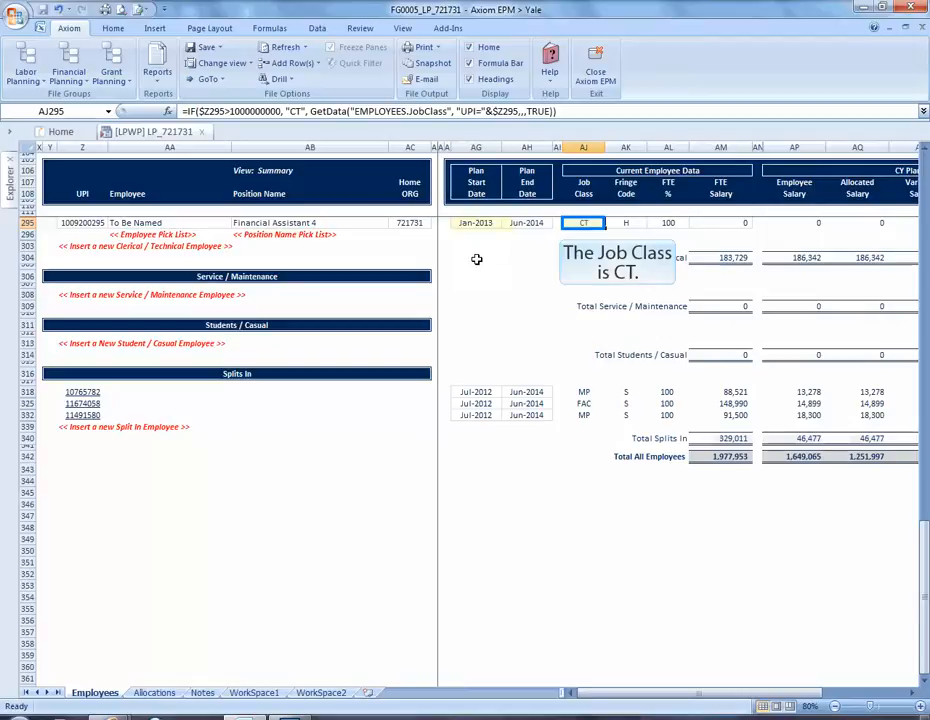
# Step: Enter 42000 as the FTE salary in AM295 and check the 21,000 current-year salary
pyautogui.click(622, 222)
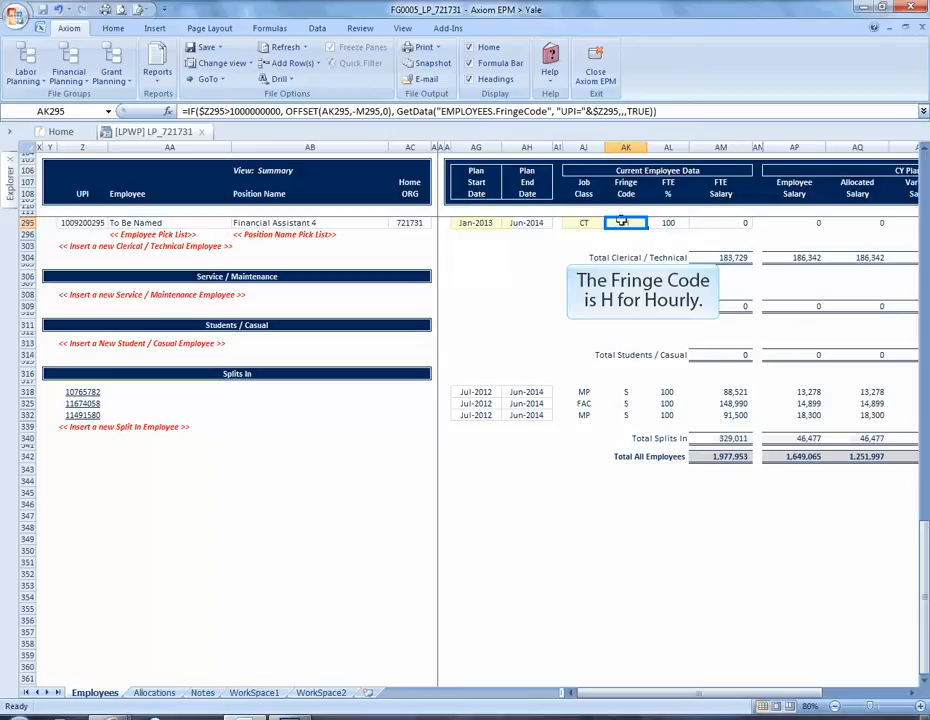
pyautogui.press('Right')
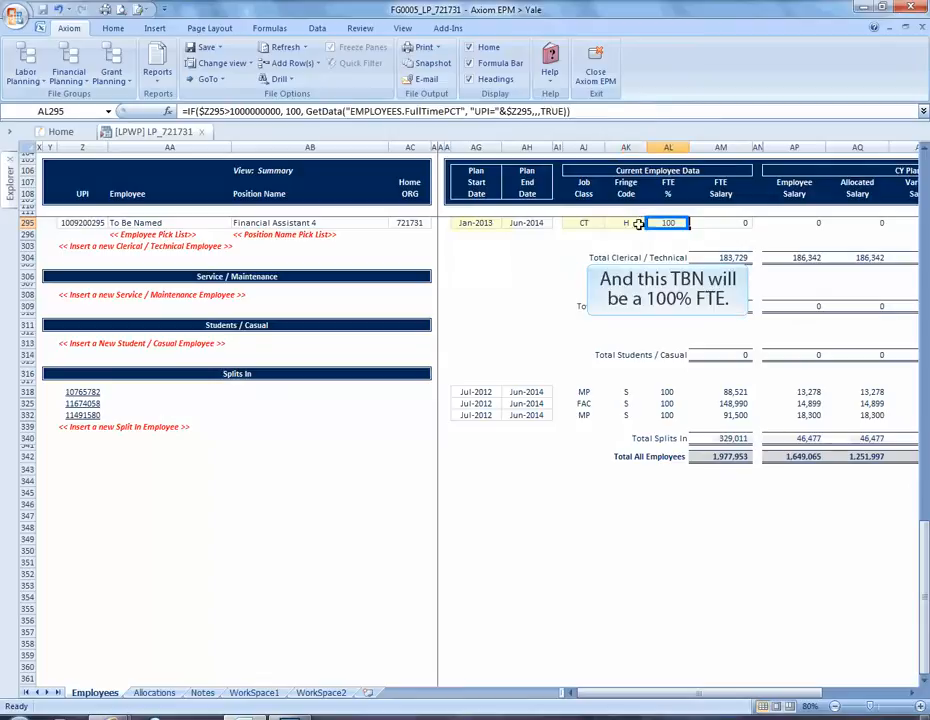
pyautogui.click(704, 222)
pyautogui.write('42000')
pyautogui.press('Return')
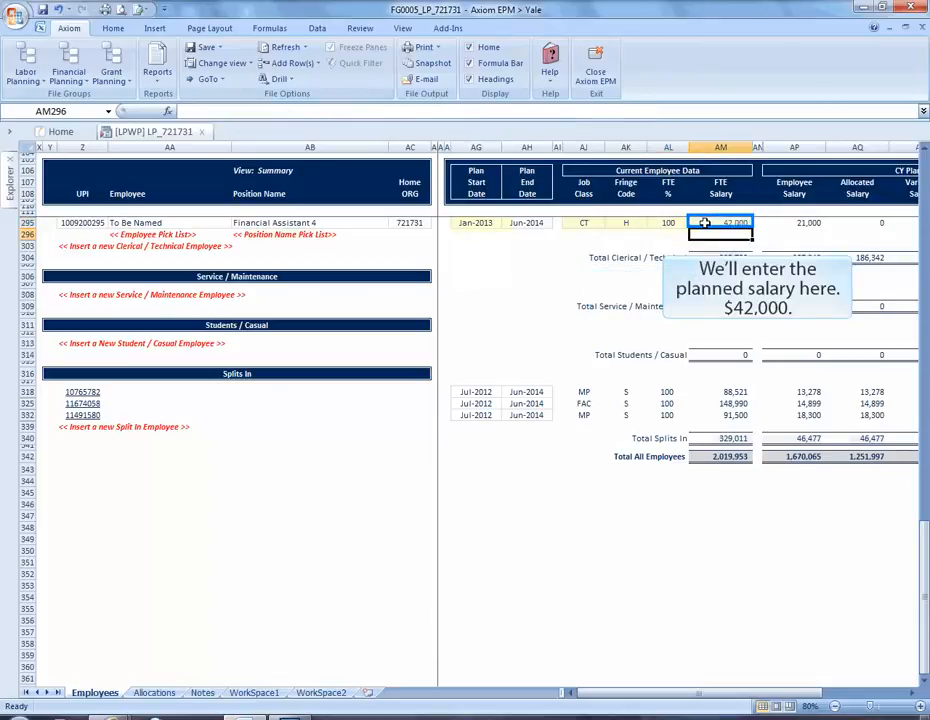
pyautogui.click(805, 223)
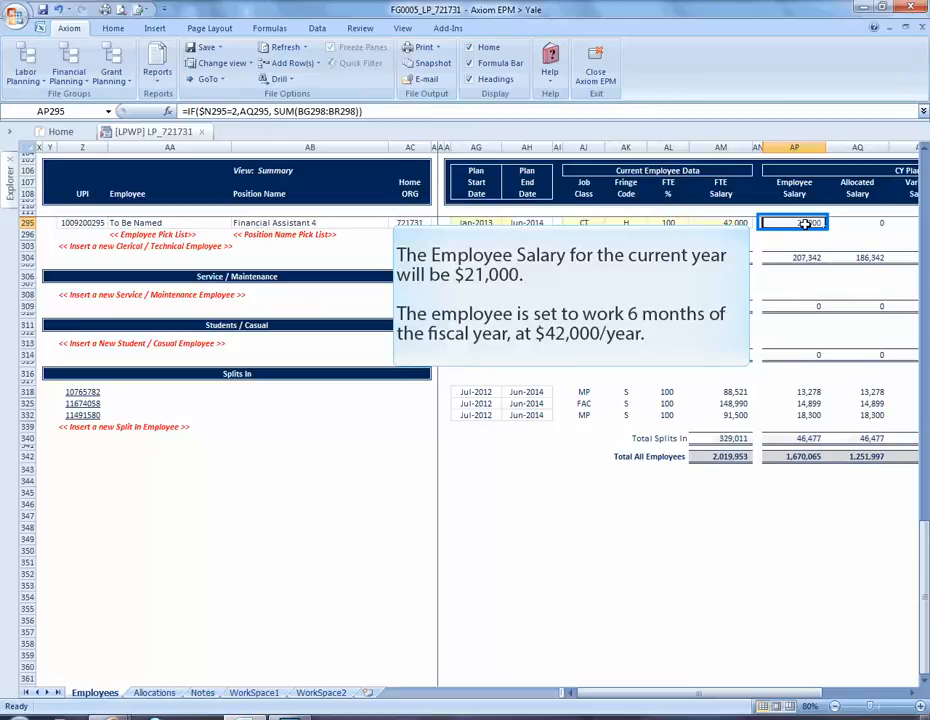
pyautogui.click(871, 224)
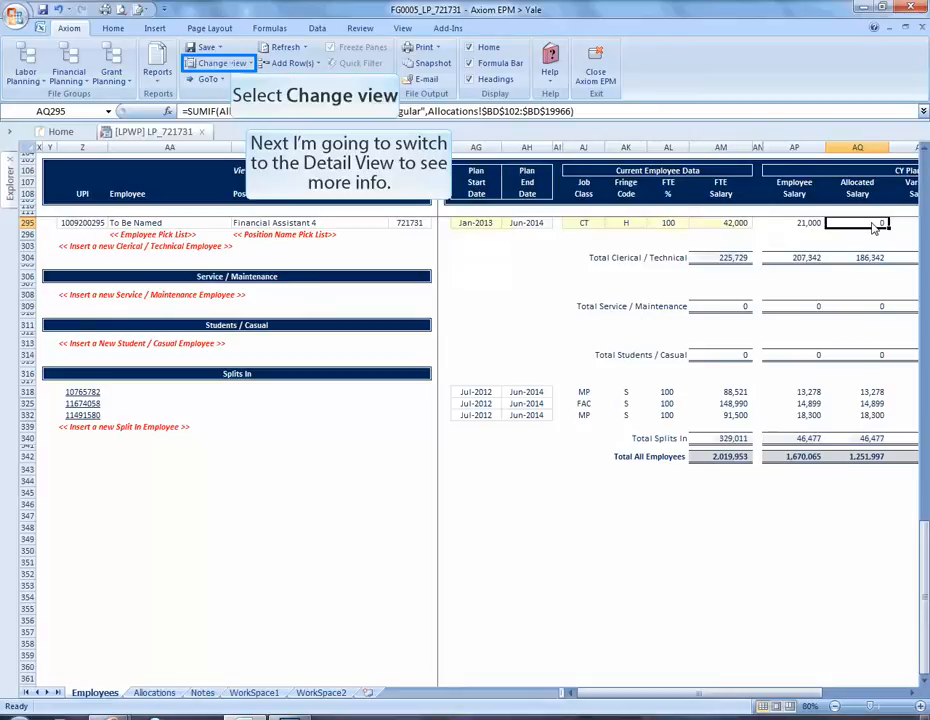
# Step: Switch to the Detail view and inspect the hire's Jan-2013 monthly figures in BM295
pyautogui.click(233, 64)
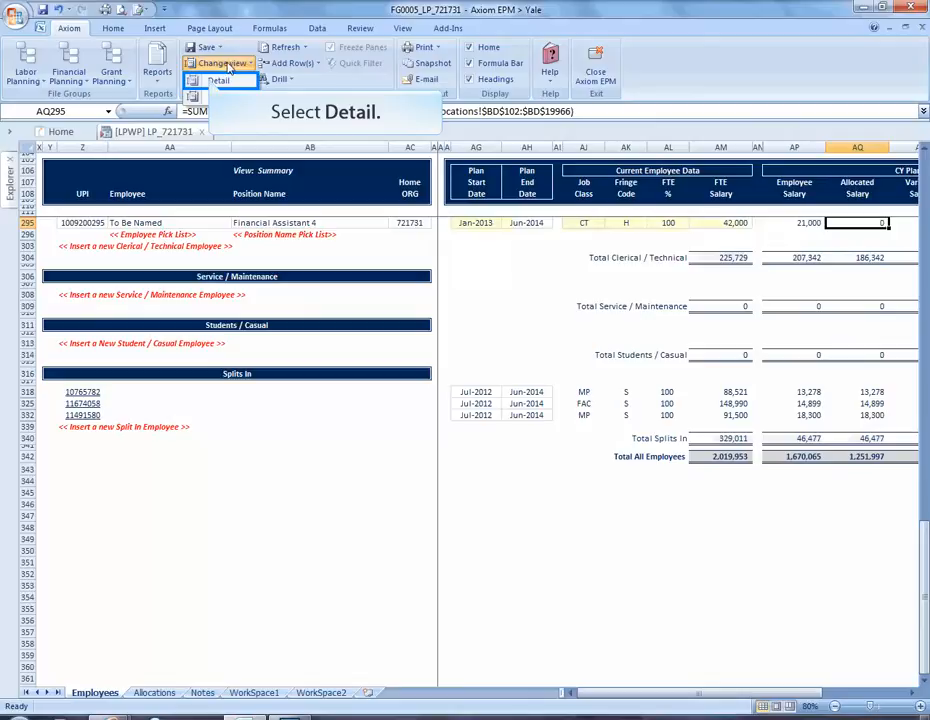
pyautogui.click(222, 80)
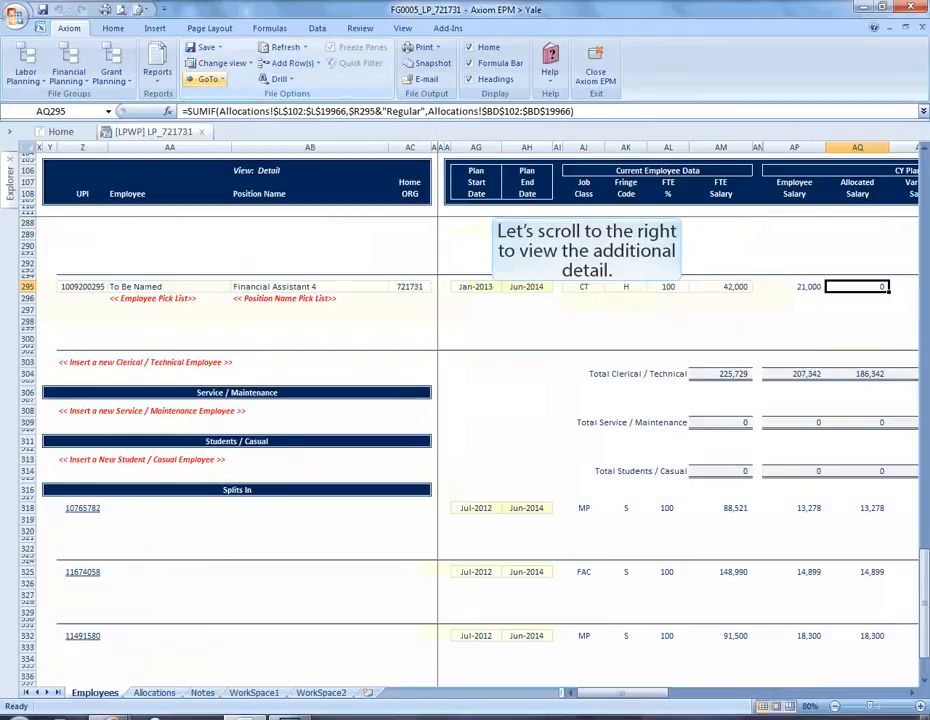
pyautogui.moveTo(598, 700); pyautogui.dragTo(746, 700)
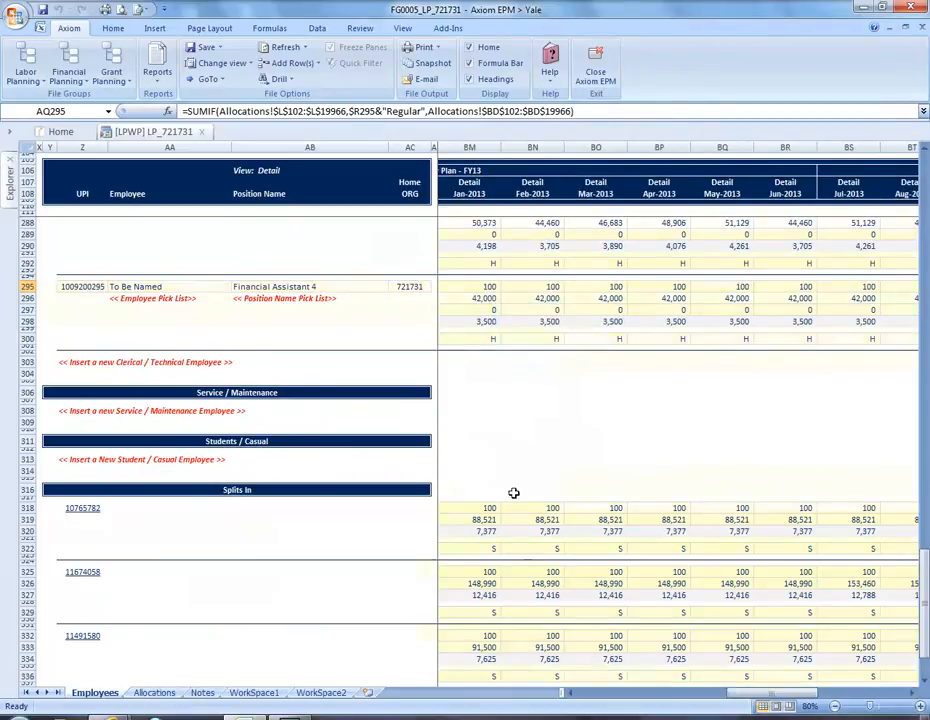
pyautogui.click(491, 283)
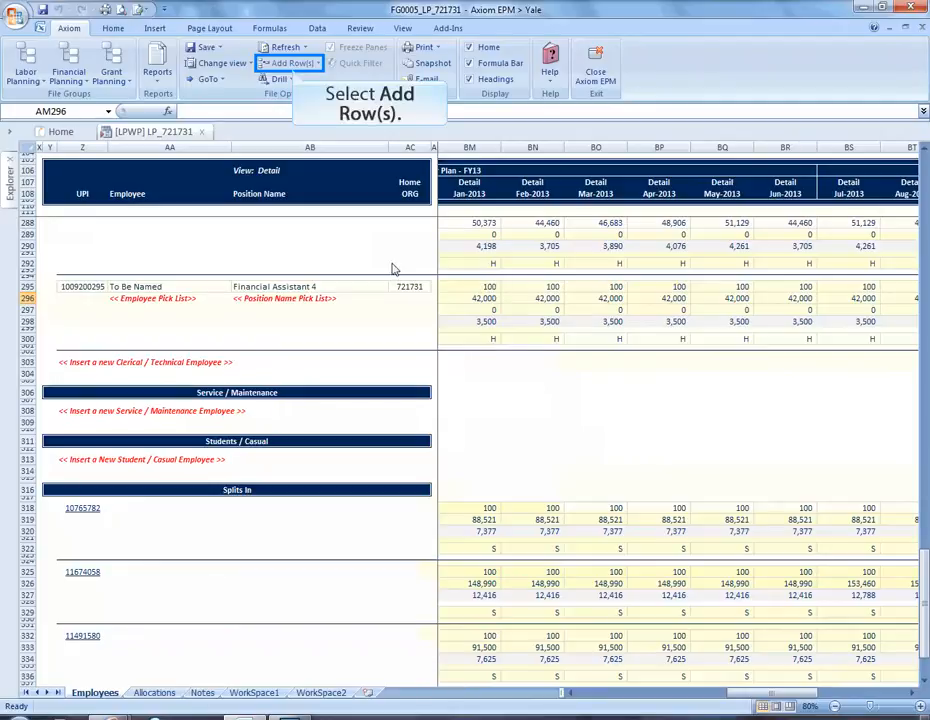
# Step: Insert a Home Employee record via Add Row(s) > 2 Allocations
pyautogui.click(293, 64)
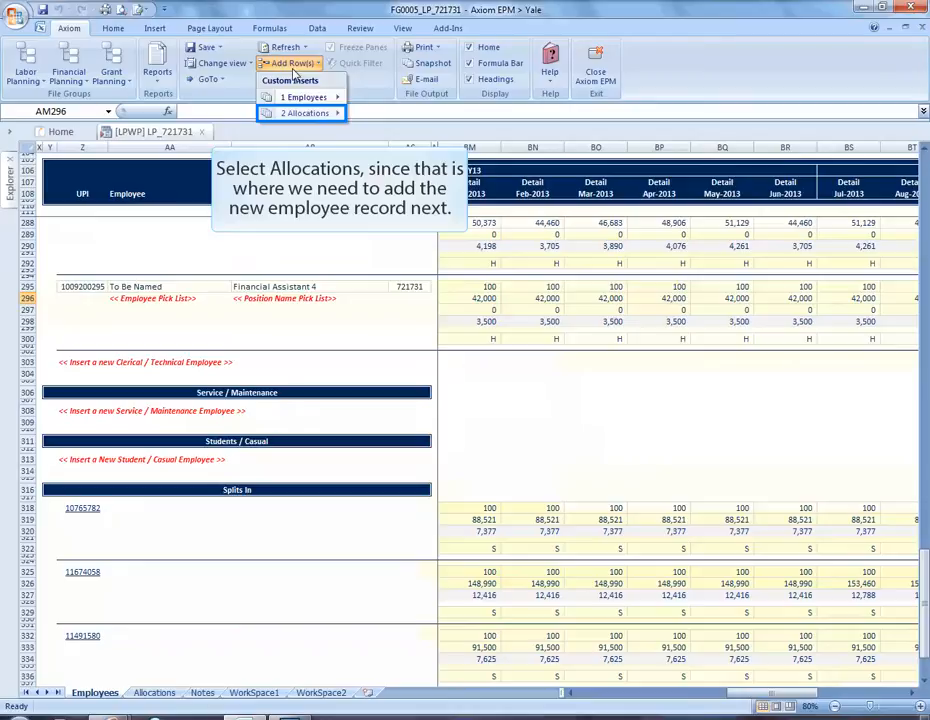
pyautogui.click(314, 116)
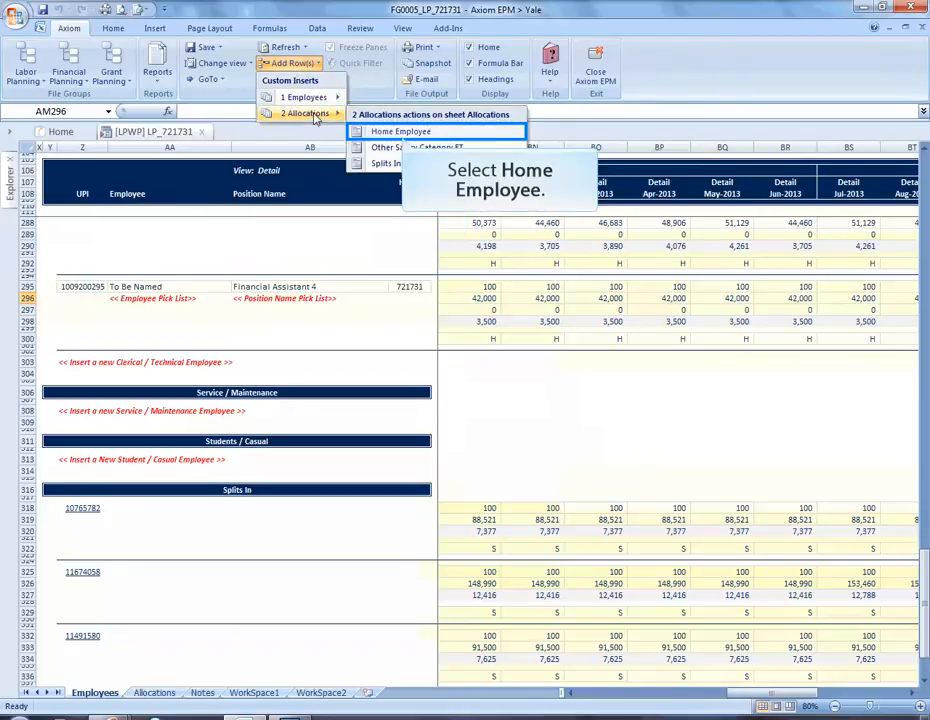
pyautogui.click(407, 133)
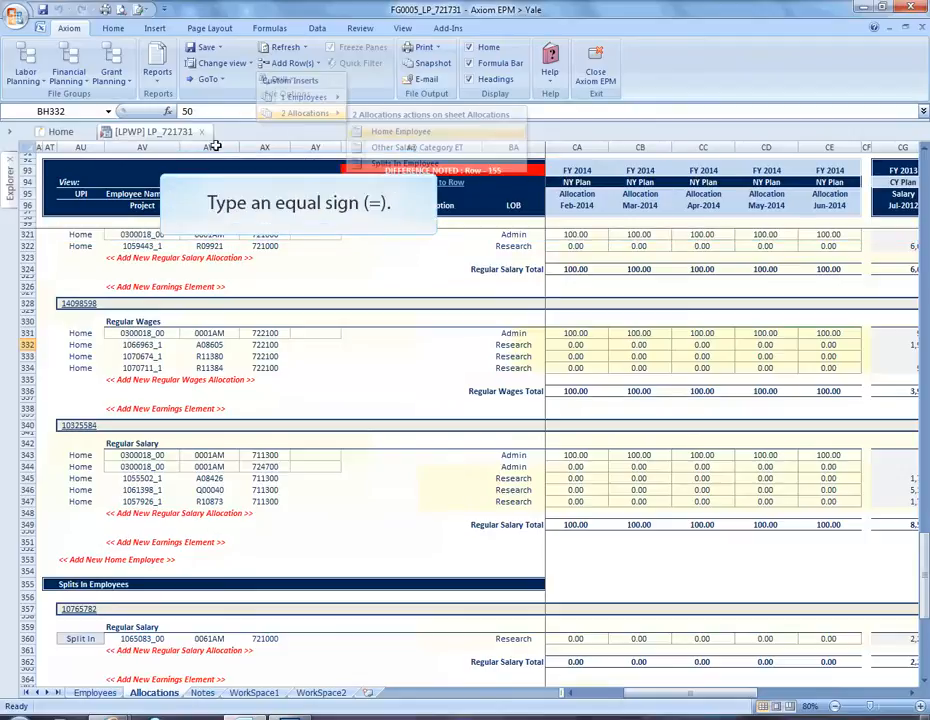
# Step: Link AU353 to the new hire's UPI in Employees row 295, pulling in name and org 721731
pyautogui.write('=')
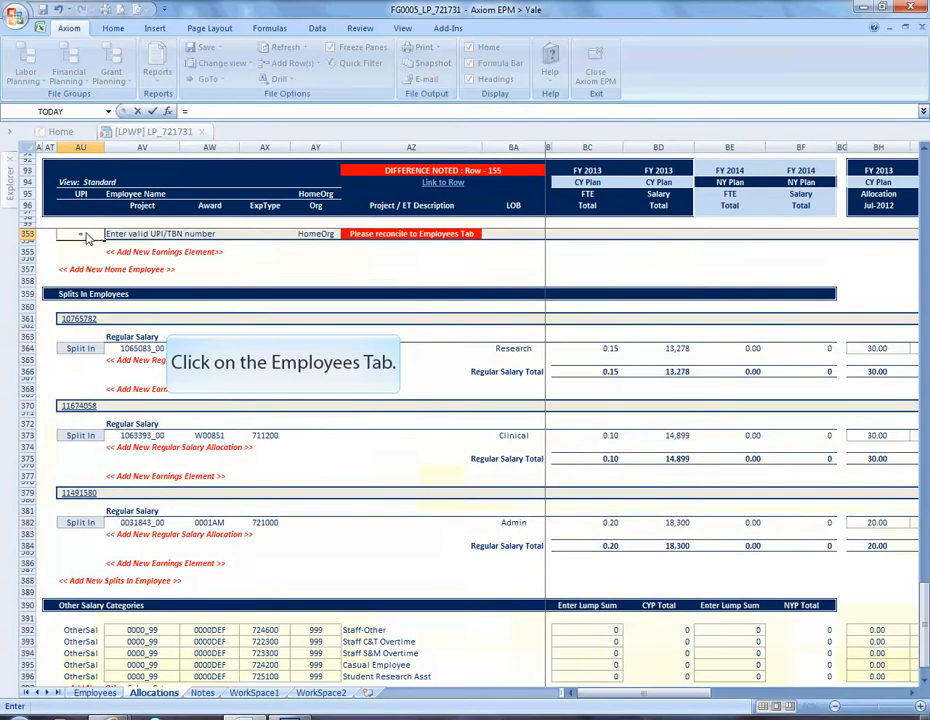
pyautogui.click(95, 692)
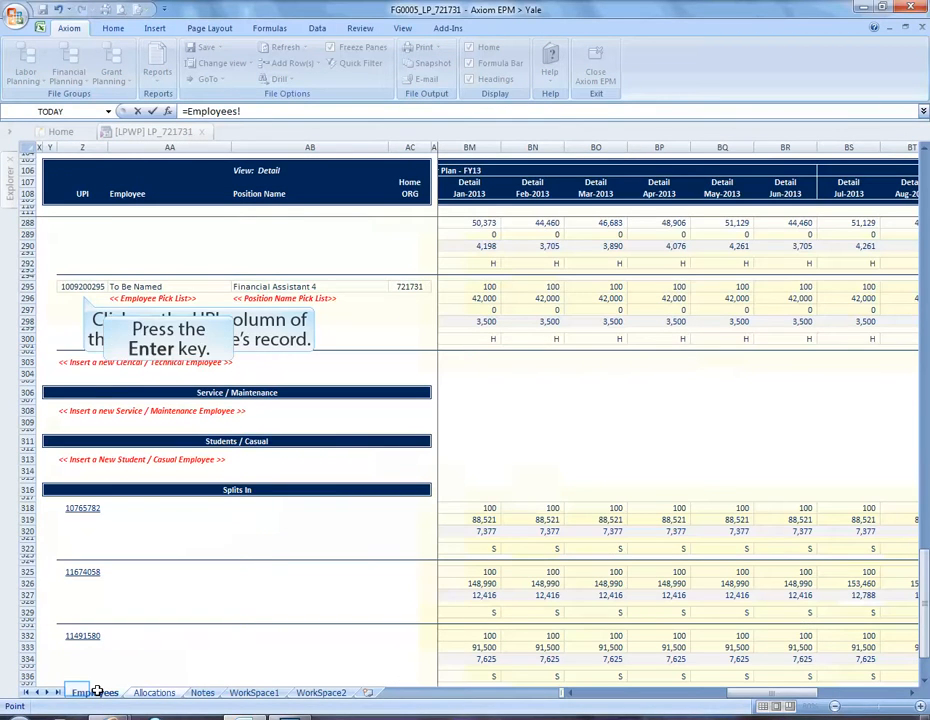
pyautogui.click(80, 285)
pyautogui.press('Return')
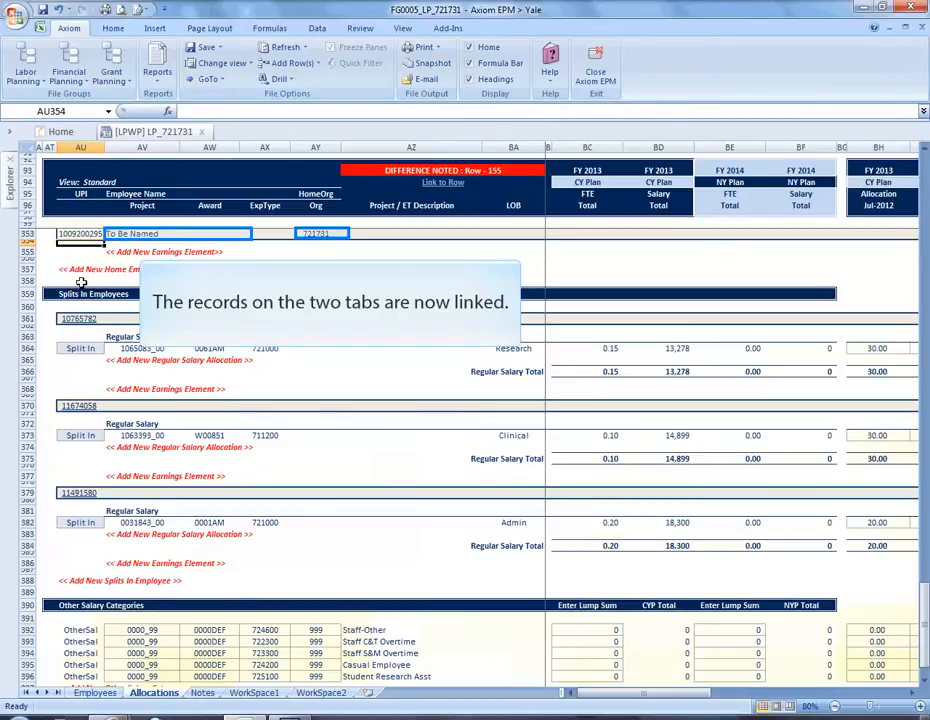
pyautogui.click(107, 234)
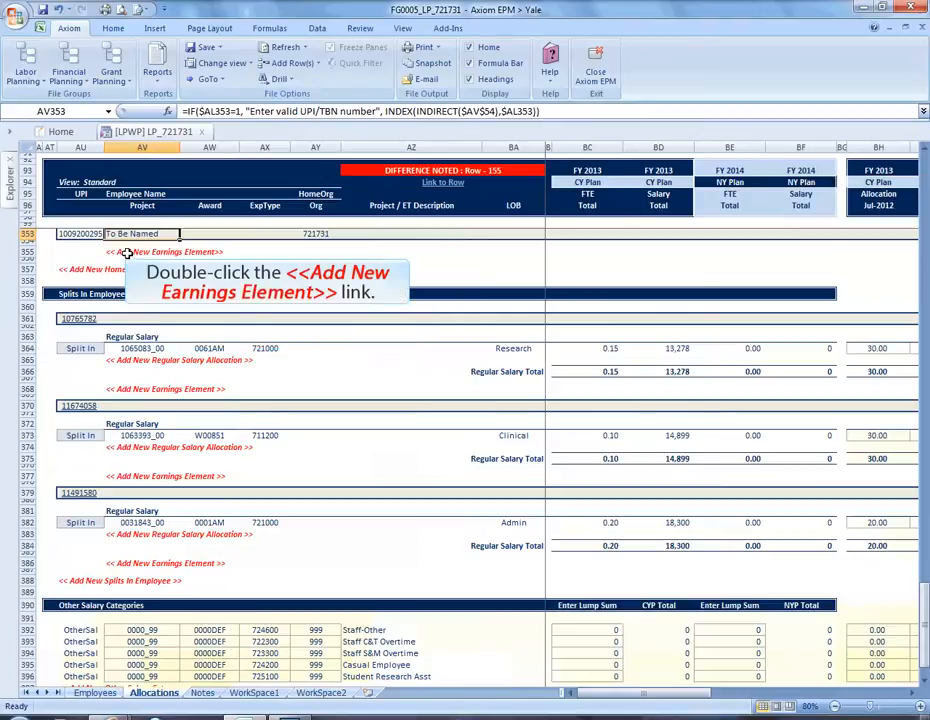
# Step: Insert a Regular calc-method earnings element with Regular Wages as the earnings type
pyautogui.doubleClick(127, 252)
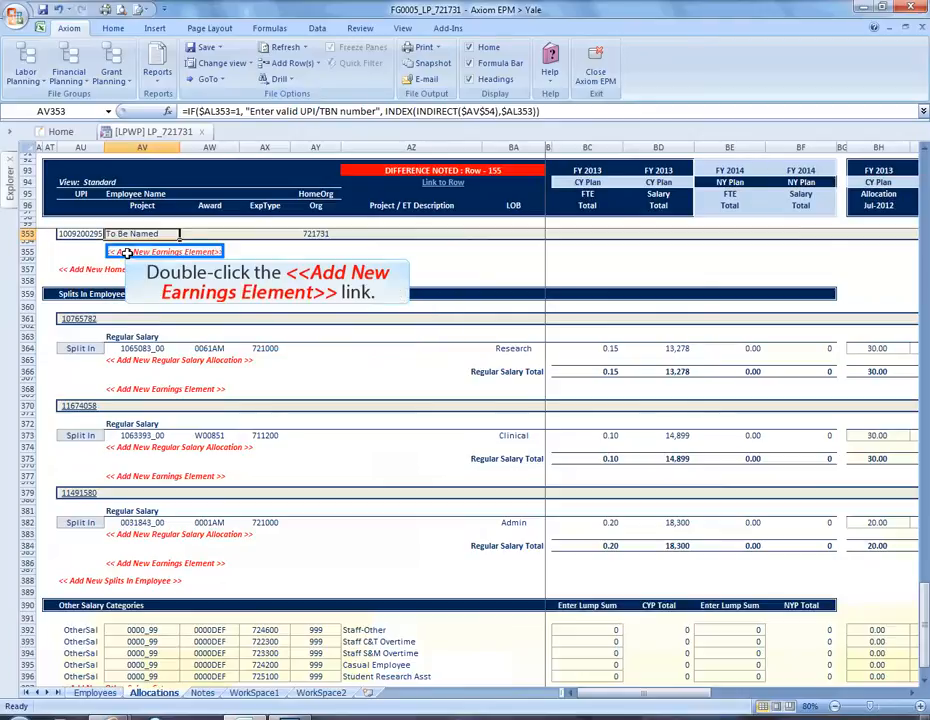
pyautogui.doubleClick(127, 252)
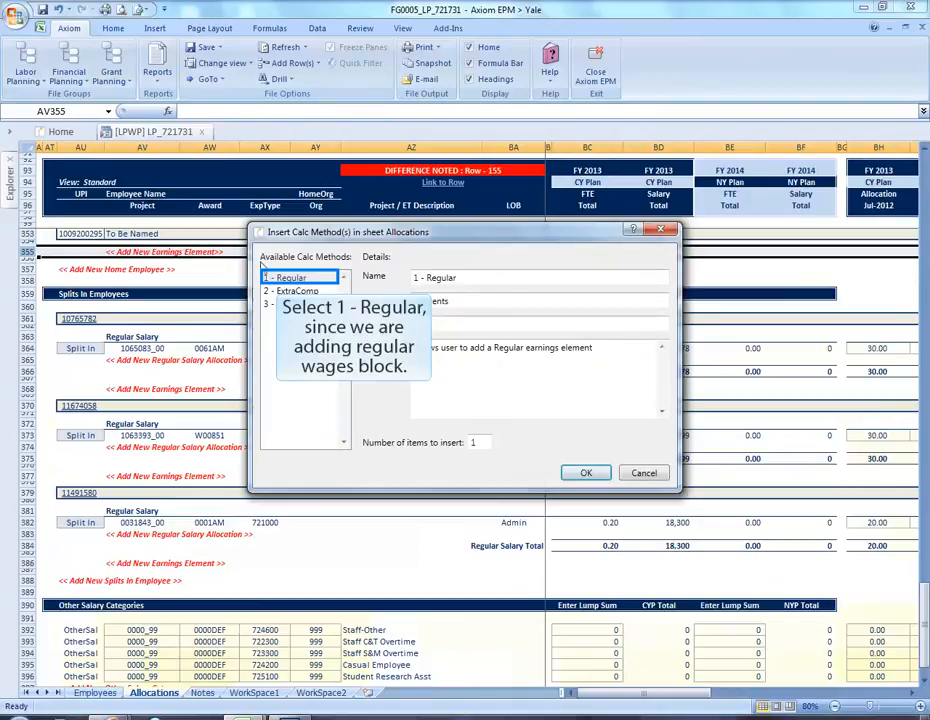
pyautogui.click(283, 279)
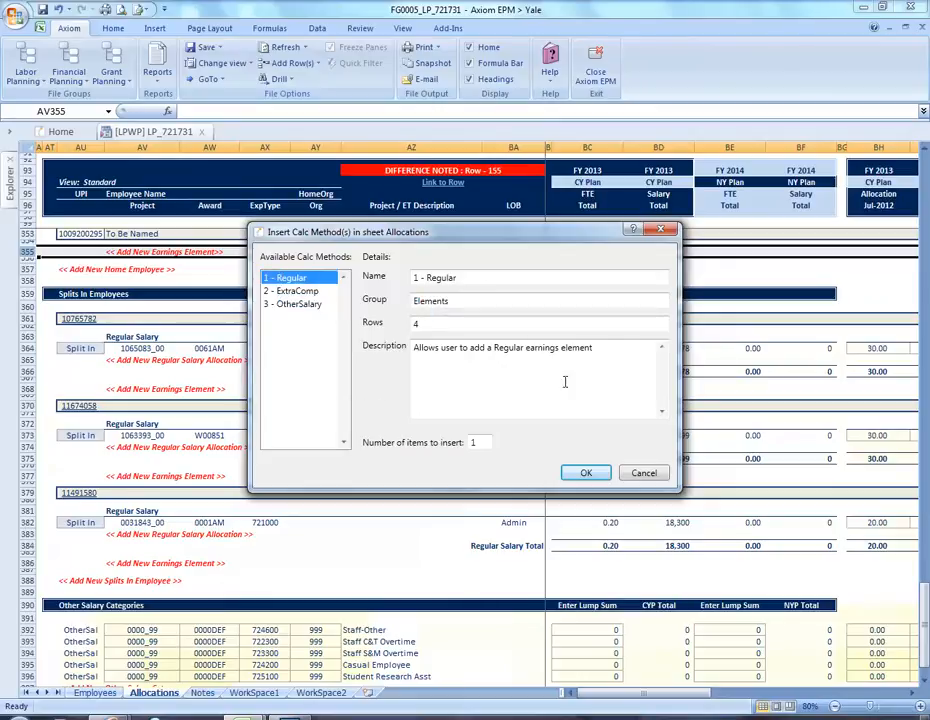
pyautogui.click(586, 472)
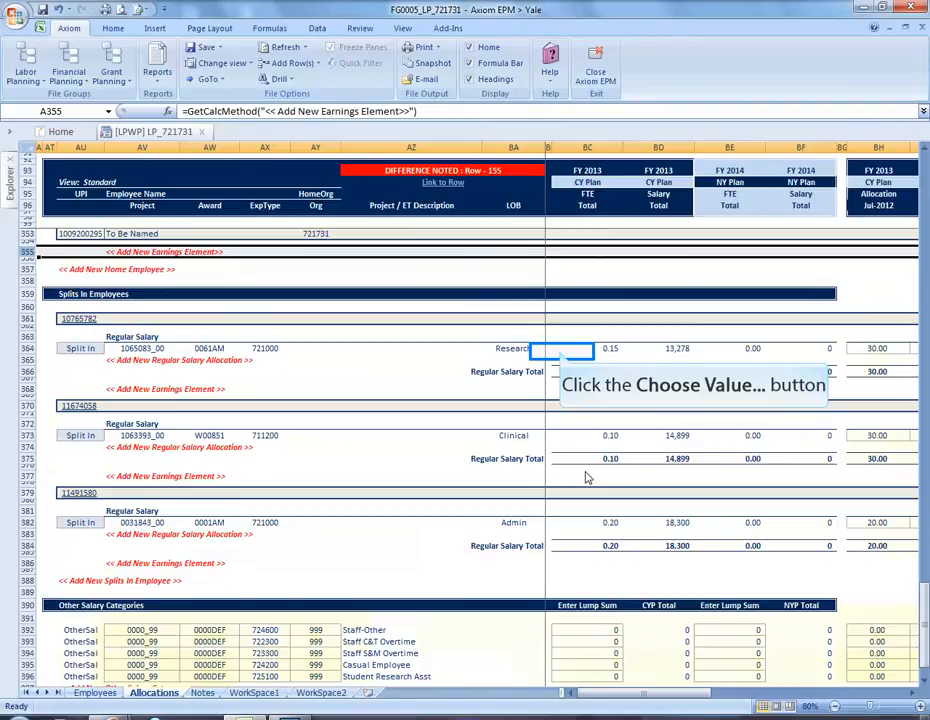
pyautogui.click(558, 352)
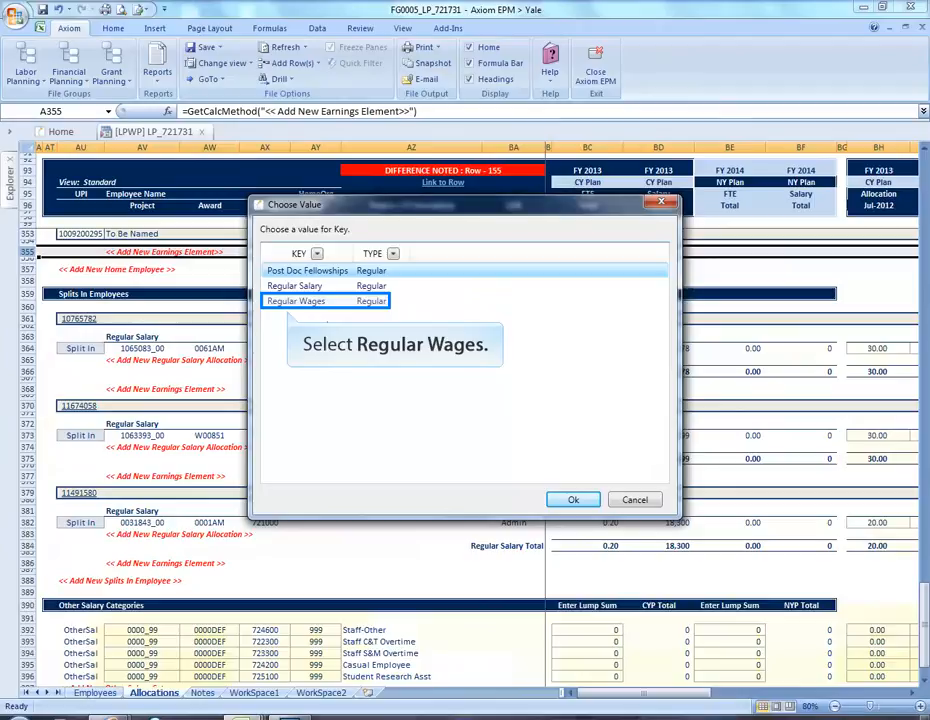
pyautogui.click(316, 306)
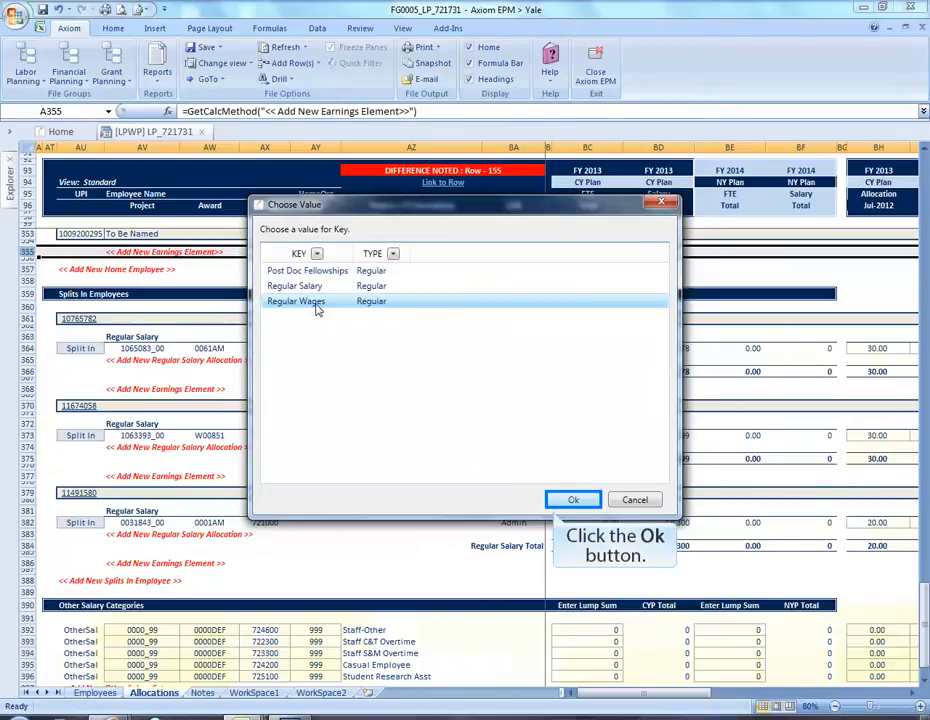
pyautogui.click(583, 499)
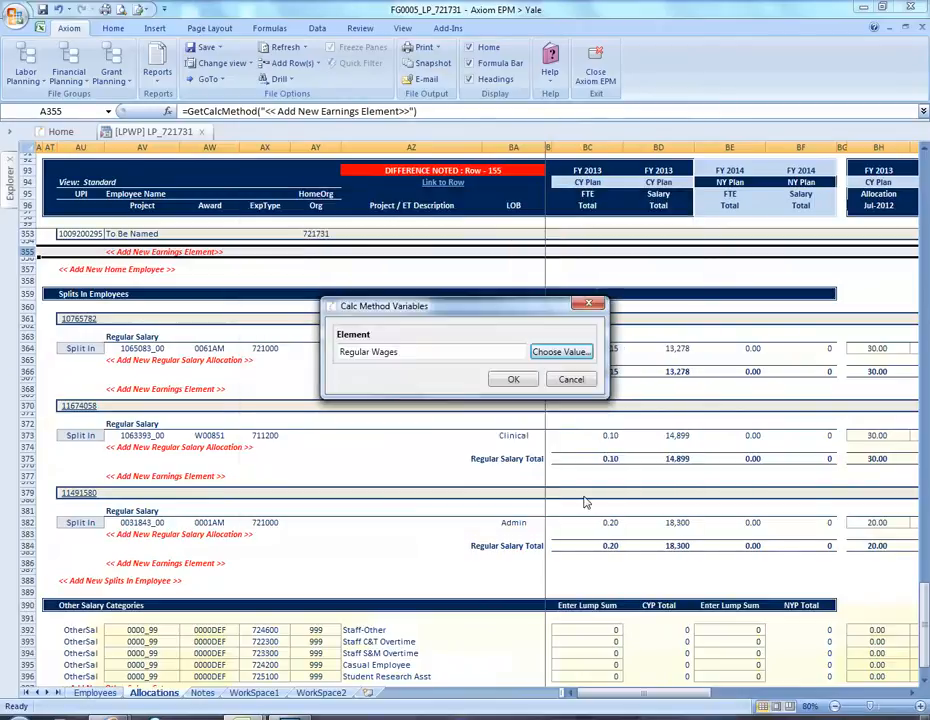
pyautogui.click(512, 380)
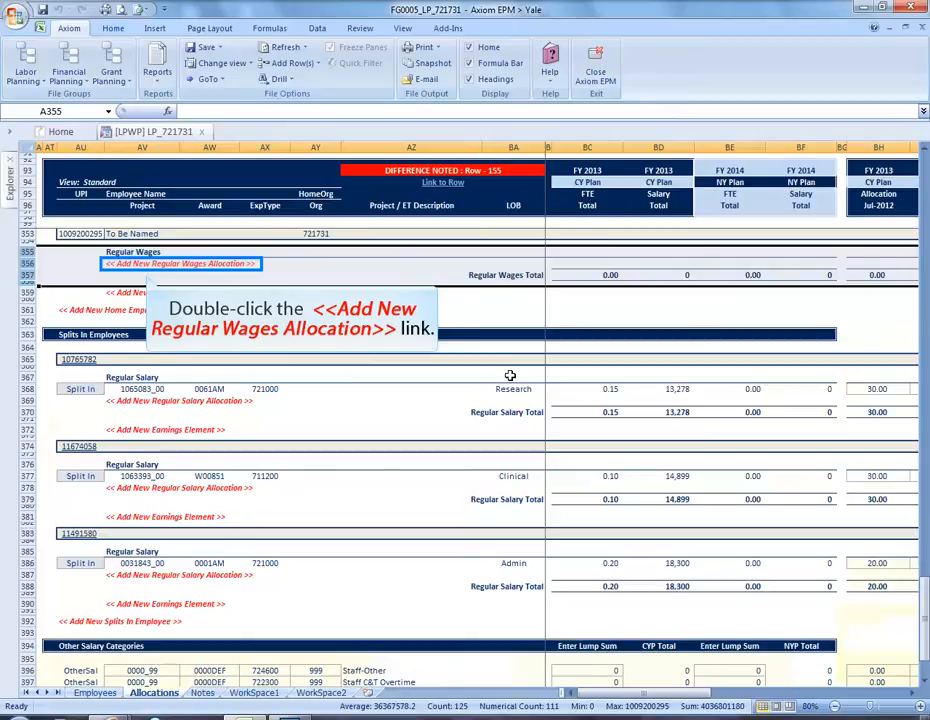
# Step: Insert 2 PTAEO - Home allocation lines under Regular Wages
pyautogui.doubleClick(165, 264)
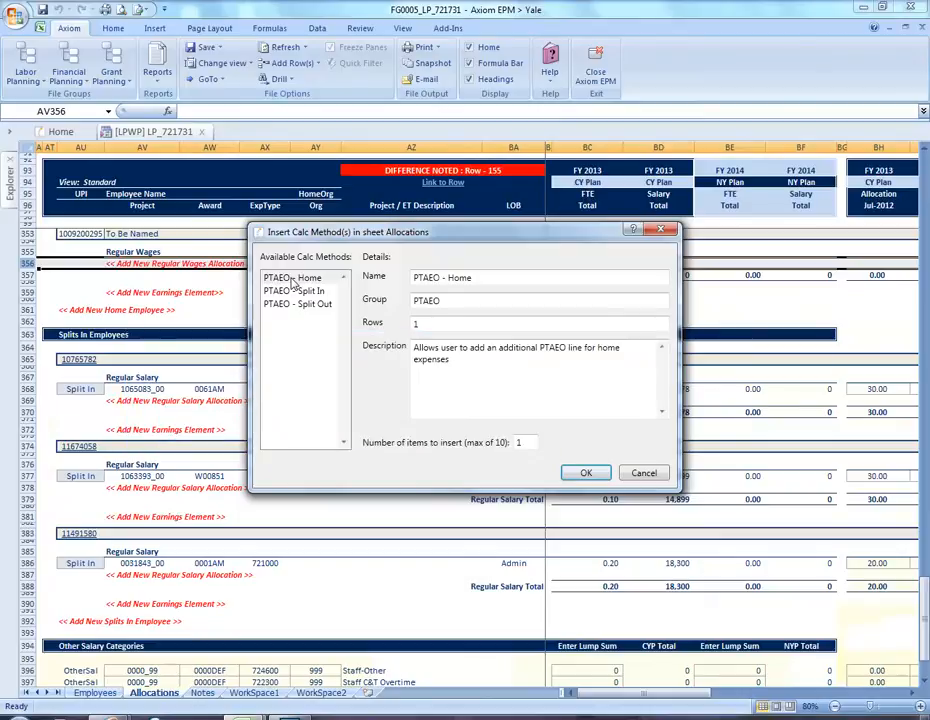
pyautogui.click(293, 280)
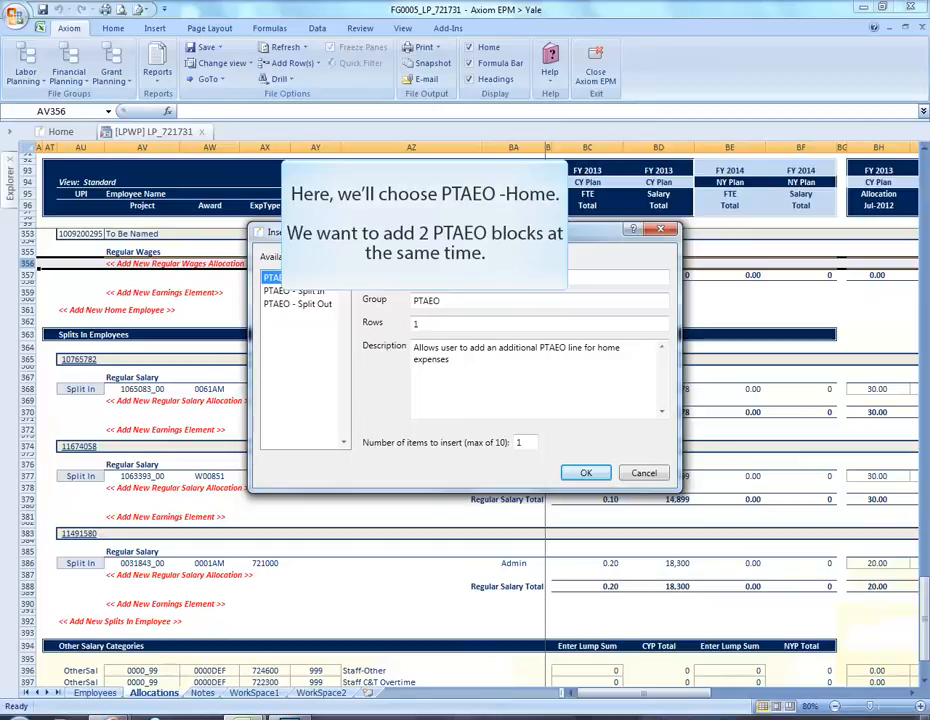
pyautogui.moveTo(531, 442); pyautogui.dragTo(447, 444)
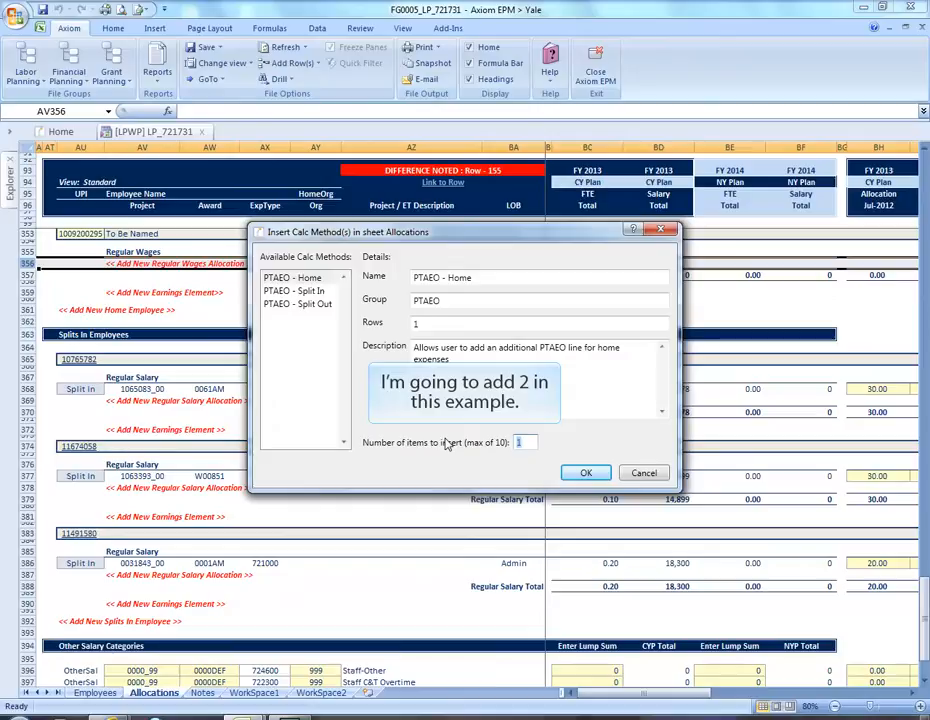
pyautogui.write('2')
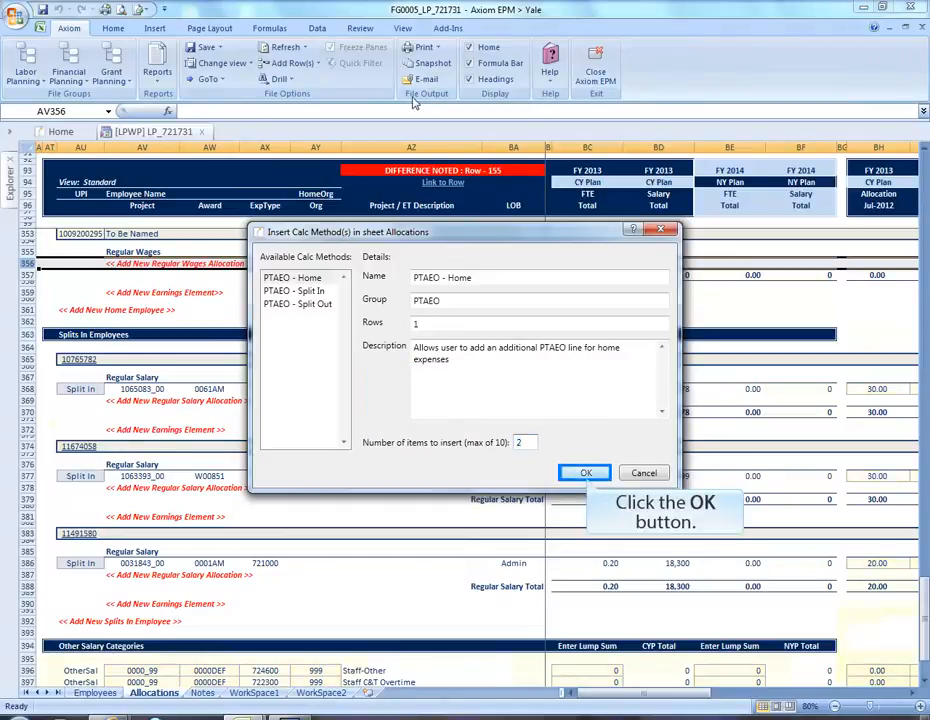
pyautogui.click(585, 474)
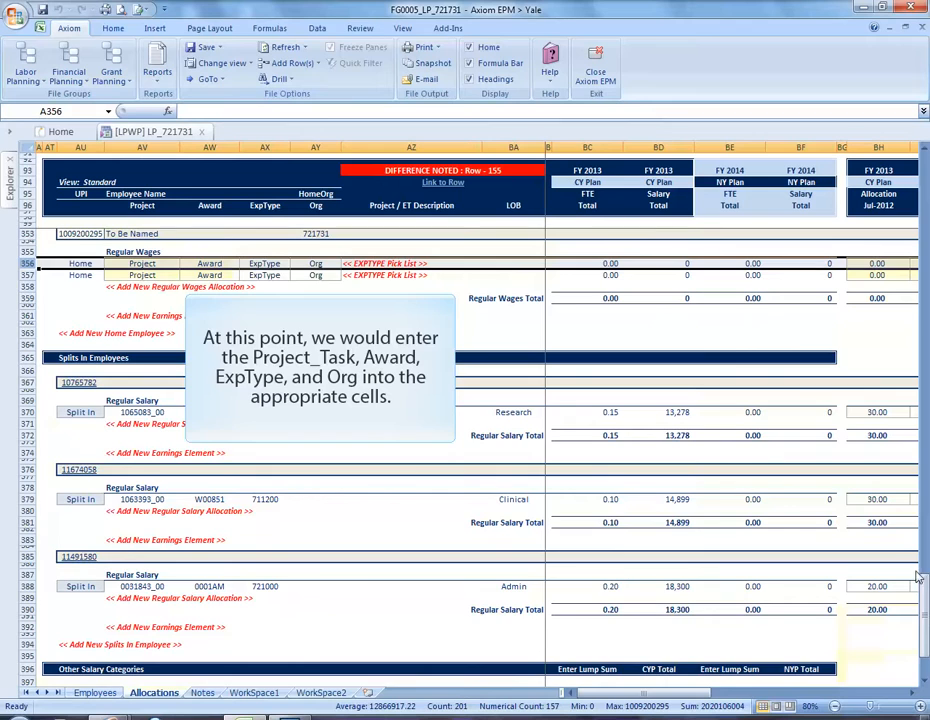
# Step: Copy the 0300018_00 / 0001AM / 722100 PTAEO from AV331:AY331
pyautogui.moveTo(924, 614); pyautogui.dragTo(925, 560)
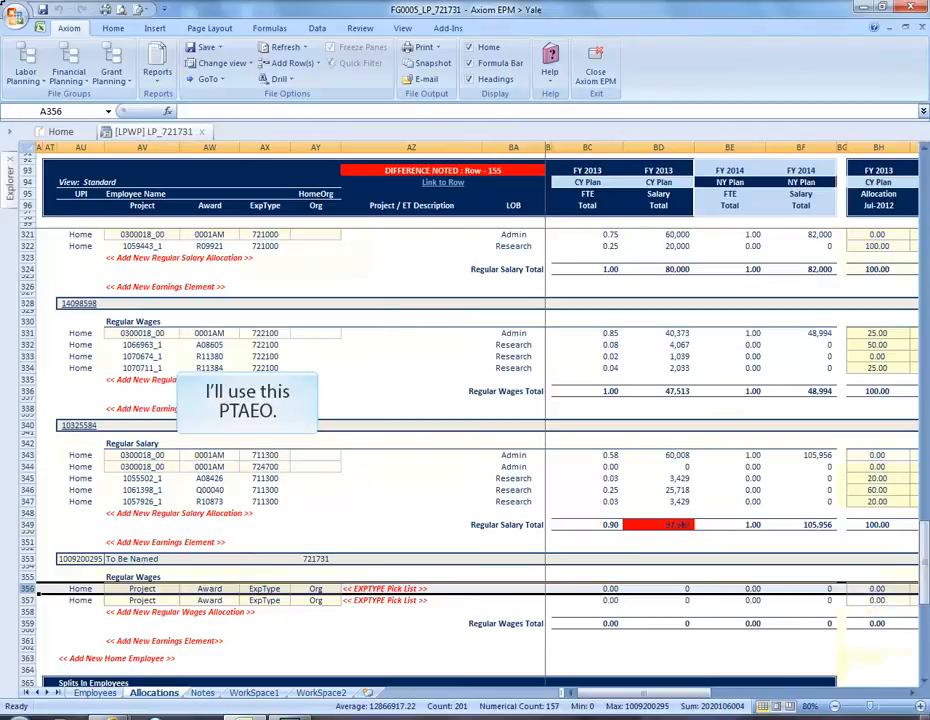
pyautogui.click(148, 333)
pyautogui.moveTo(148, 333); pyautogui.dragTo(308, 333)
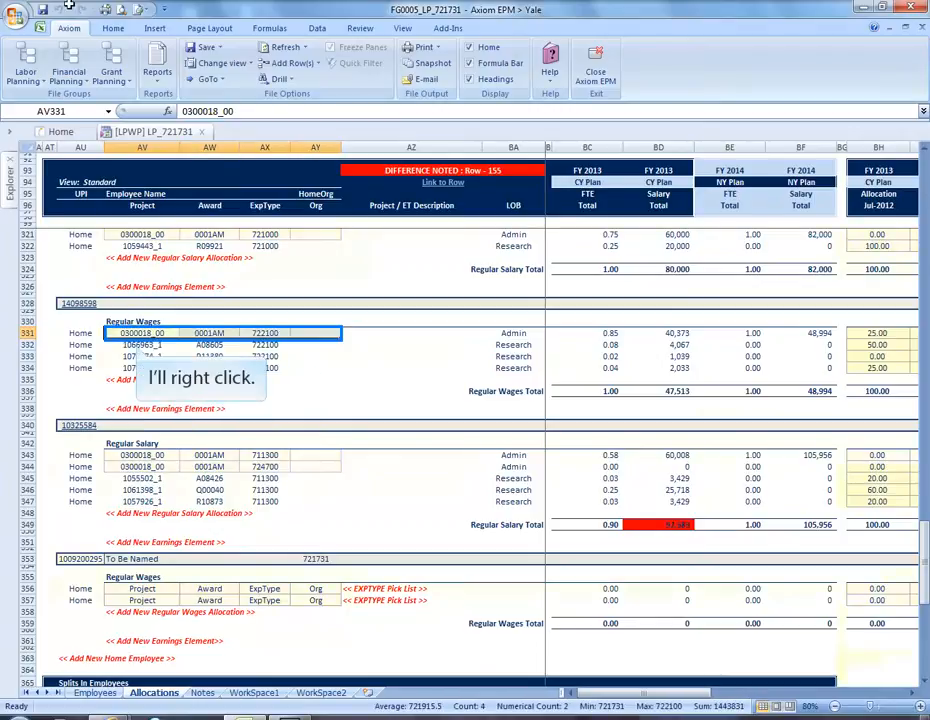
pyautogui.rightClick(309, 334)
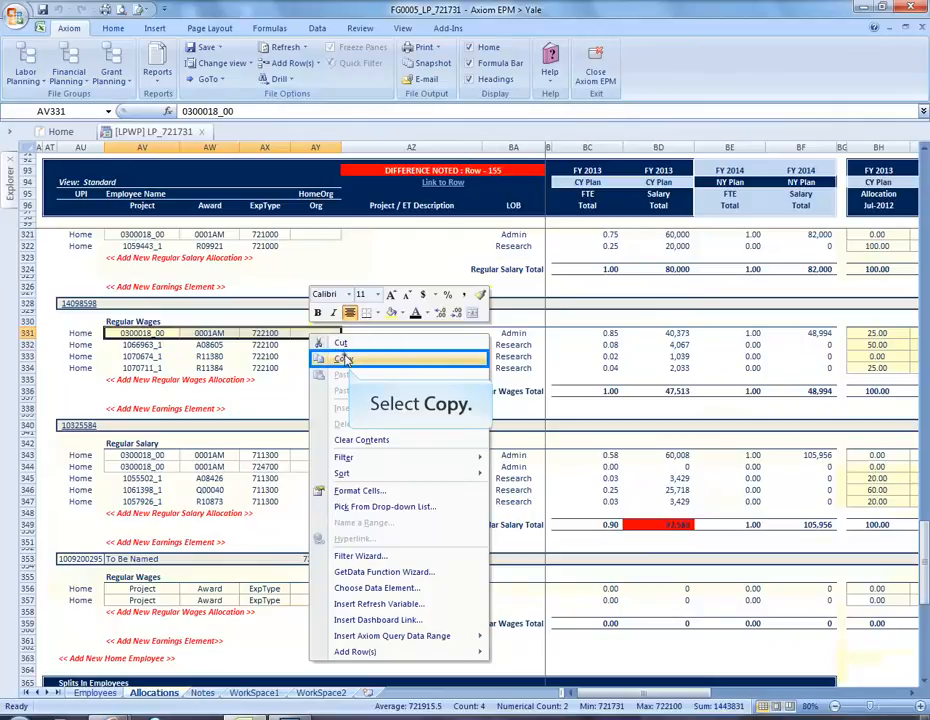
pyautogui.click(343, 357)
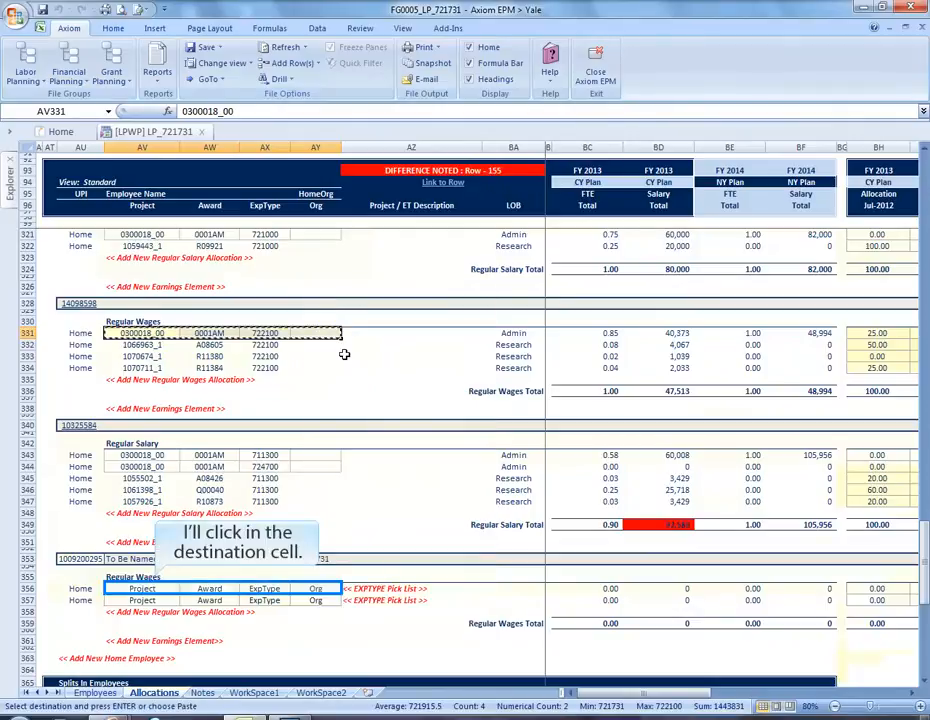
# Step: Paste the copied PTAEO as values into both new lines, AV356 and AV357
pyautogui.click(152, 587)
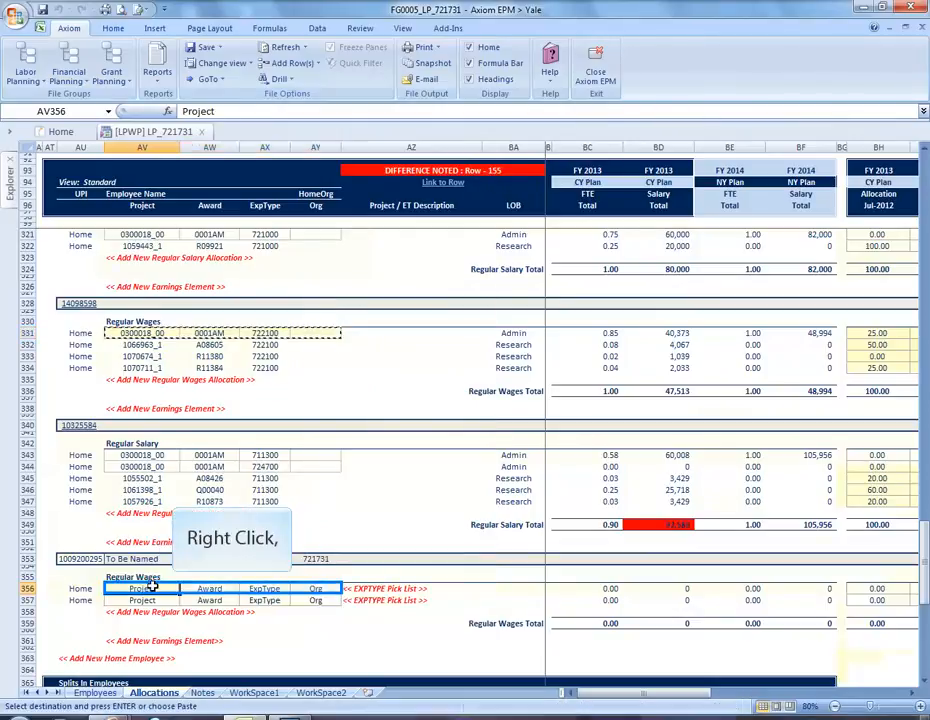
pyautogui.rightClick(152, 587)
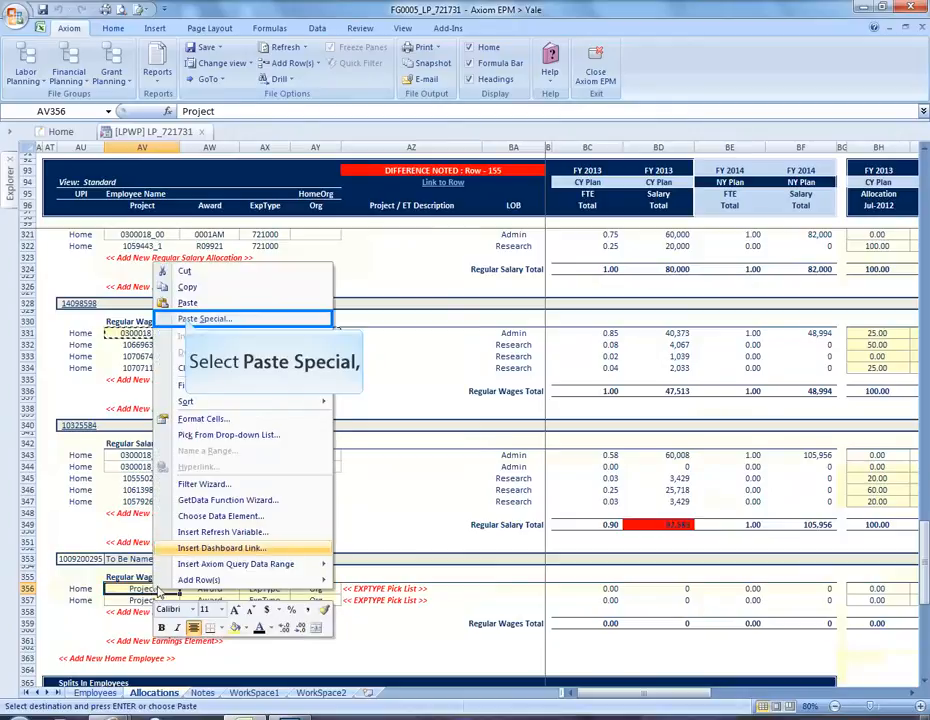
pyautogui.click(186, 320)
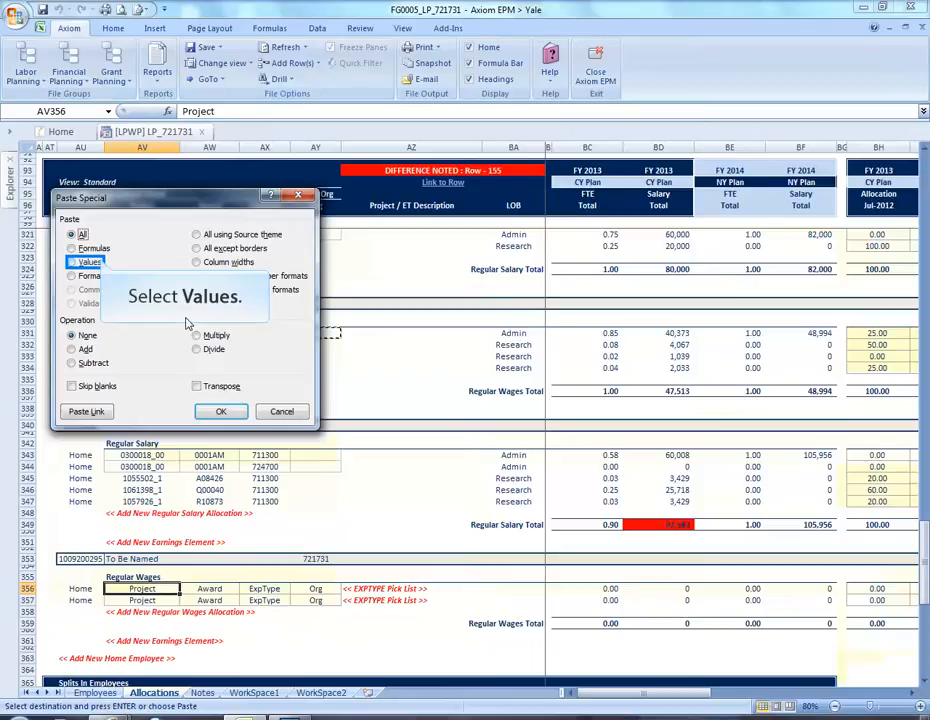
pyautogui.click(101, 264)
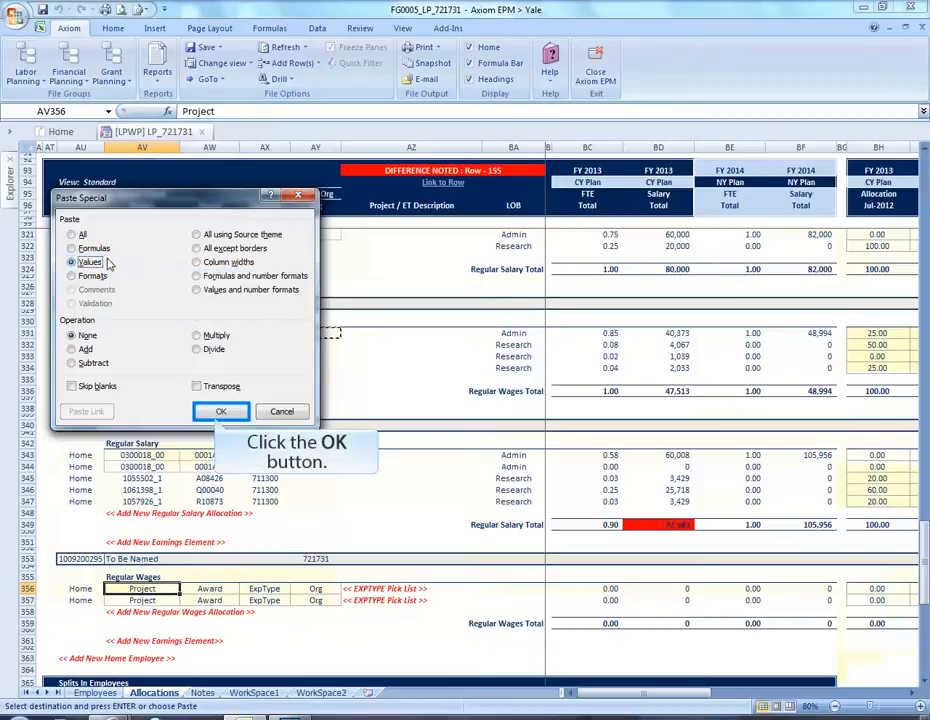
pyautogui.click(218, 411)
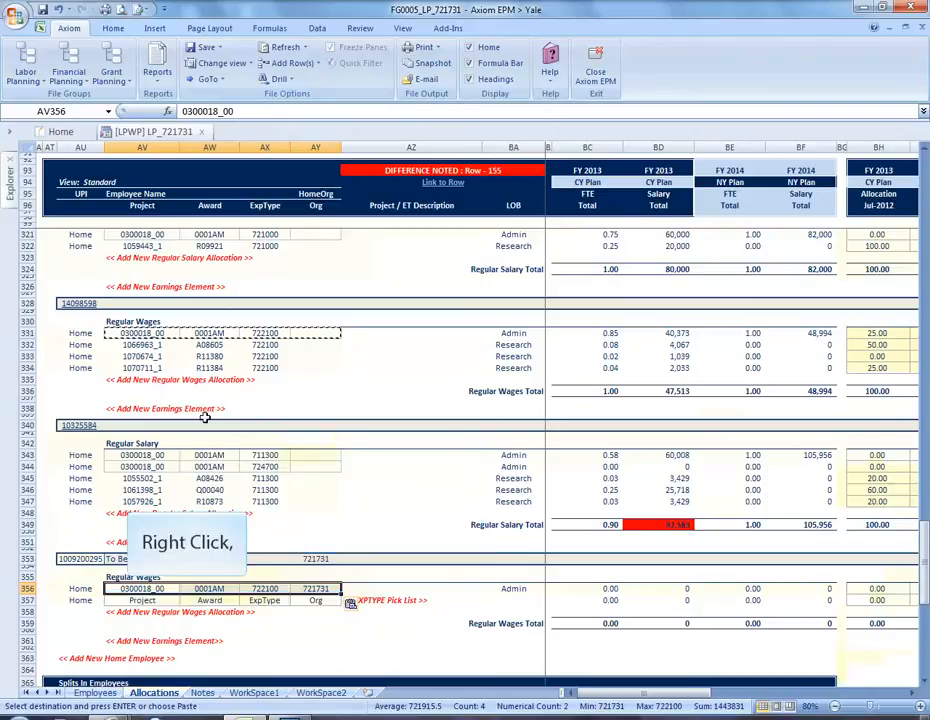
pyautogui.rightClick(158, 602)
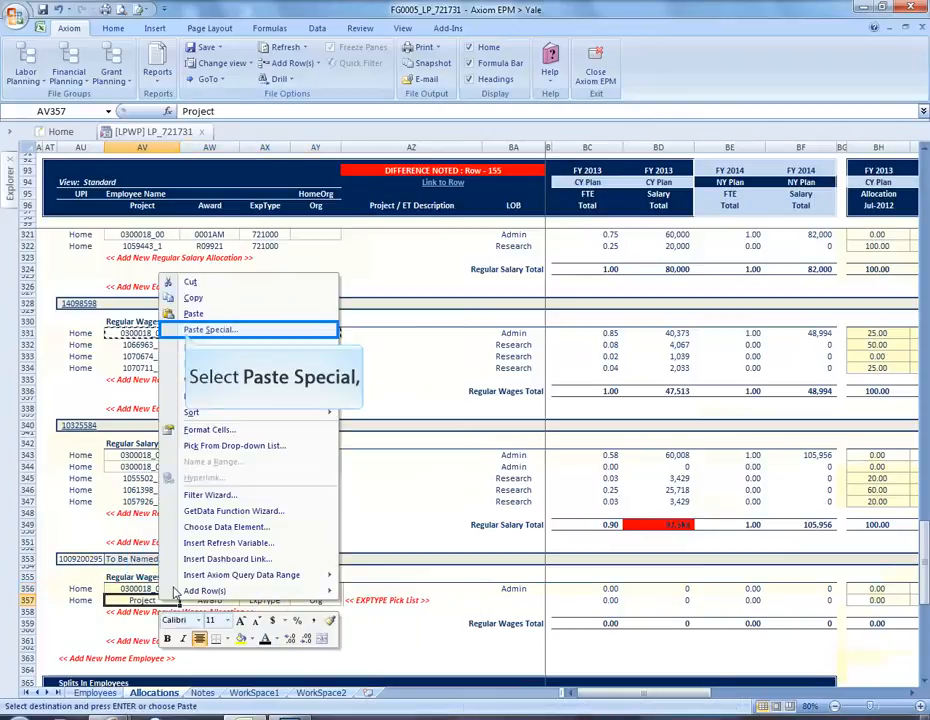
pyautogui.click(200, 331)
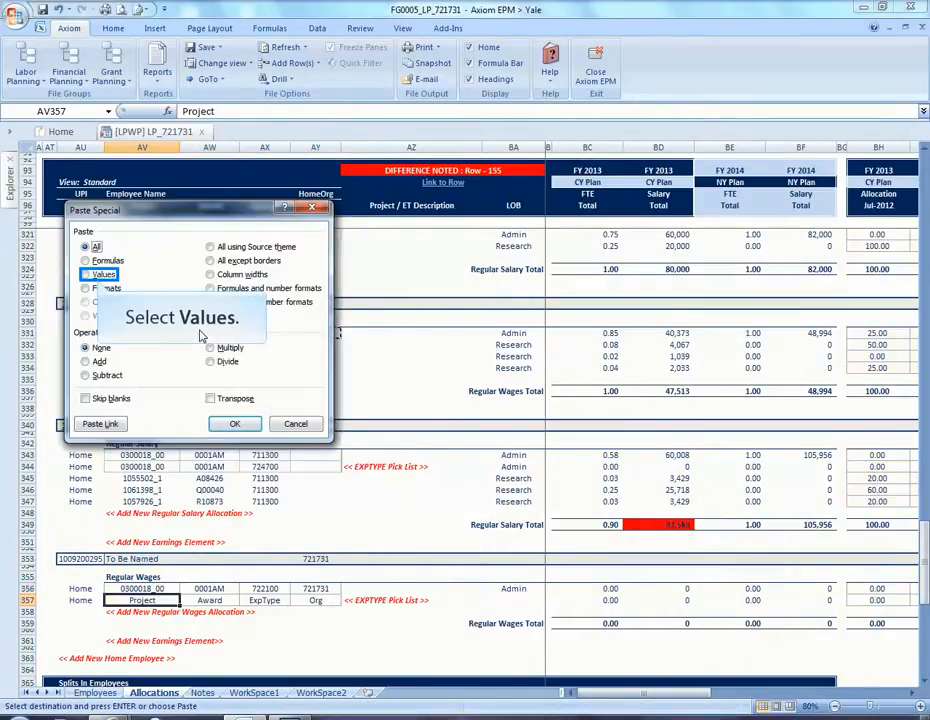
pyautogui.click(87, 275)
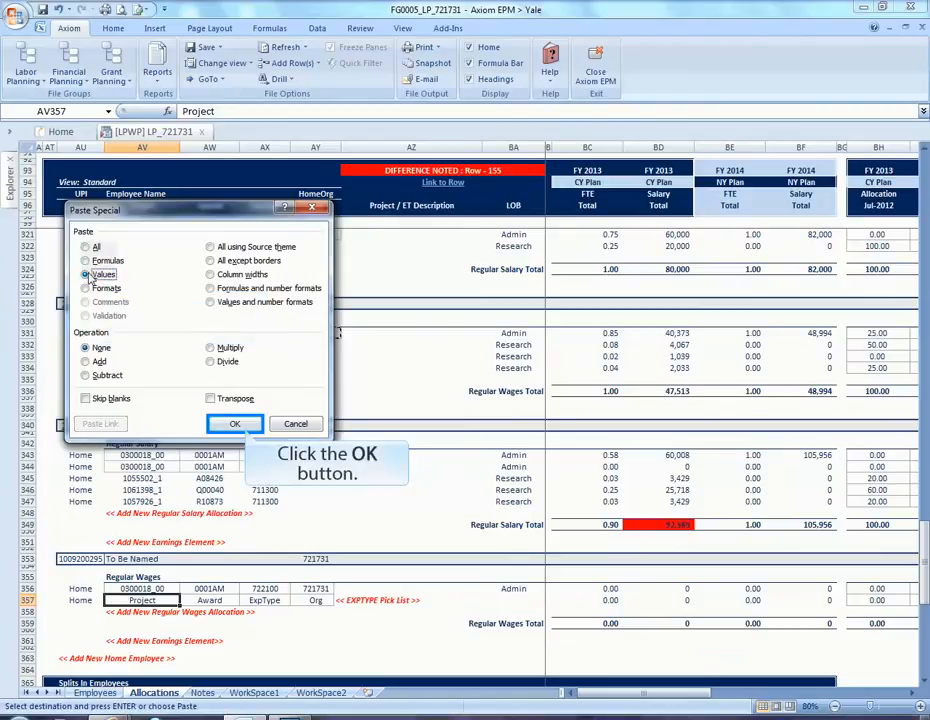
pyautogui.click(234, 424)
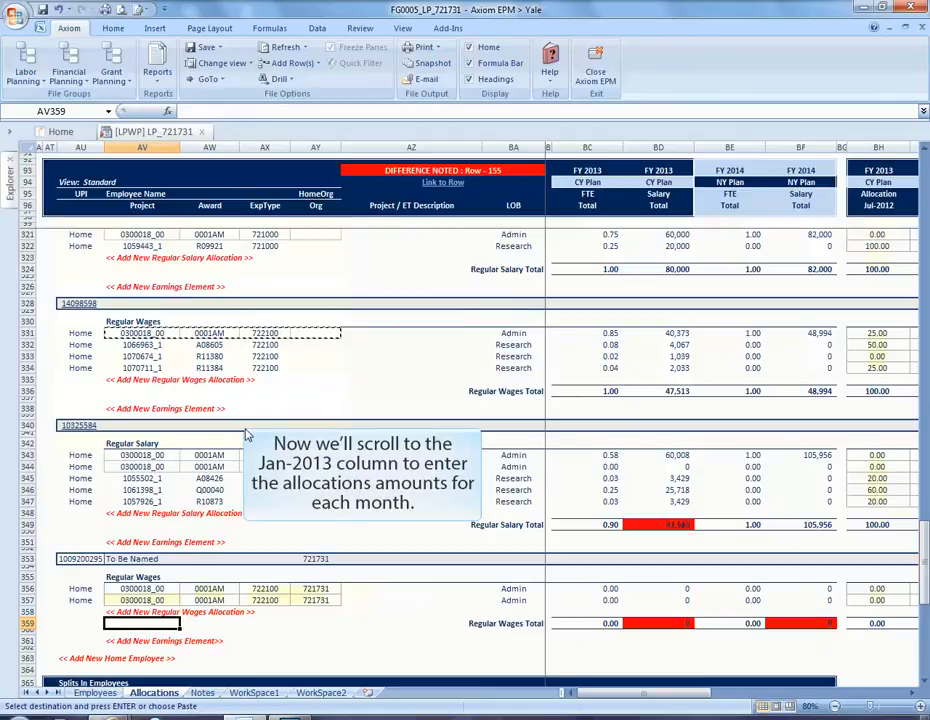
# Step: Enter 50 in BN356 for Jan-2013 and fill it across all plan months and down to row 357
pyautogui.moveTo(606, 697); pyautogui.dragTo(629, 697)
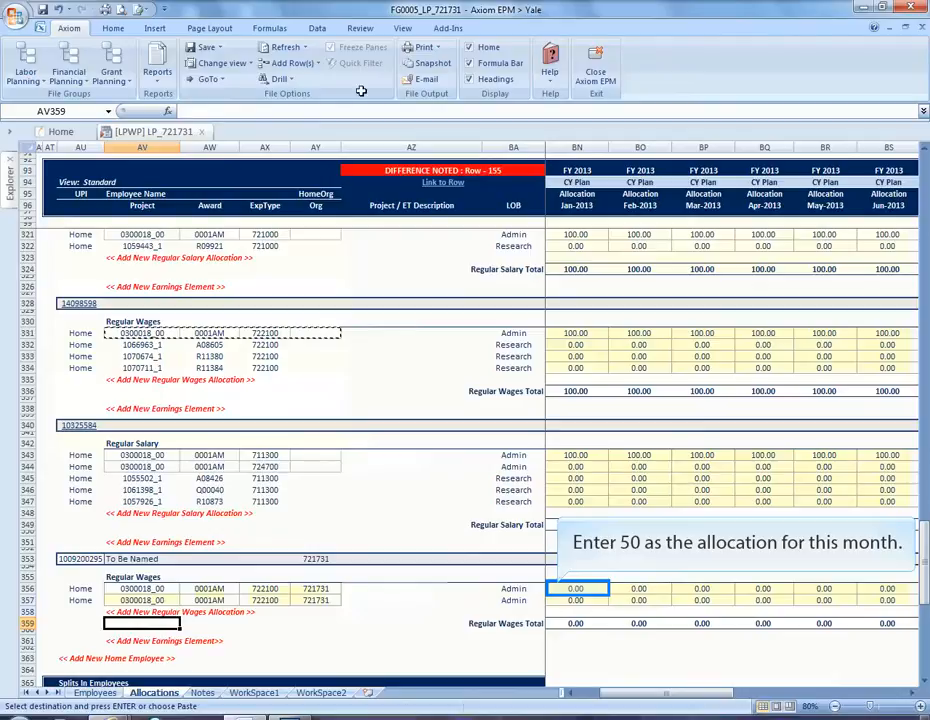
pyautogui.click(575, 589)
pyautogui.write('50')
pyautogui.press('Return')
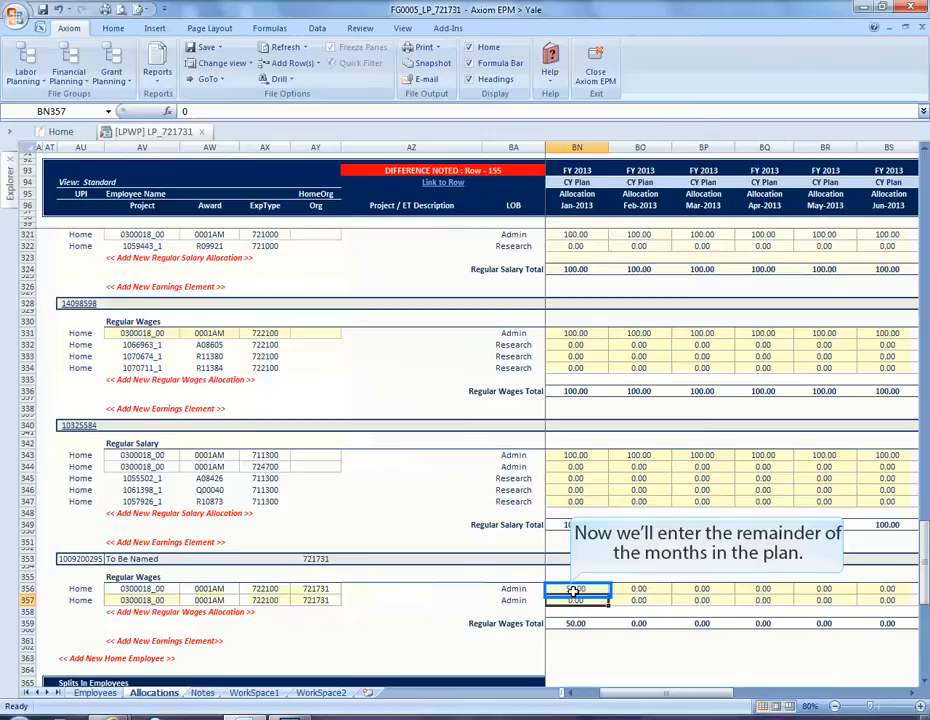
pyautogui.click(594, 589)
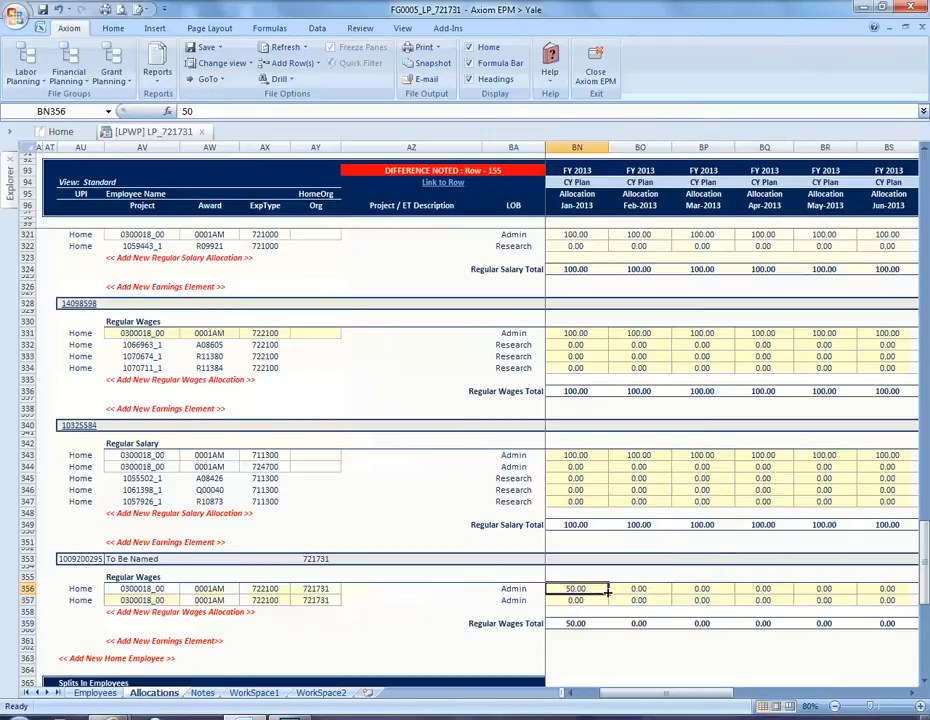
pyautogui.moveTo(607, 594); pyautogui.dragTo(866, 601)
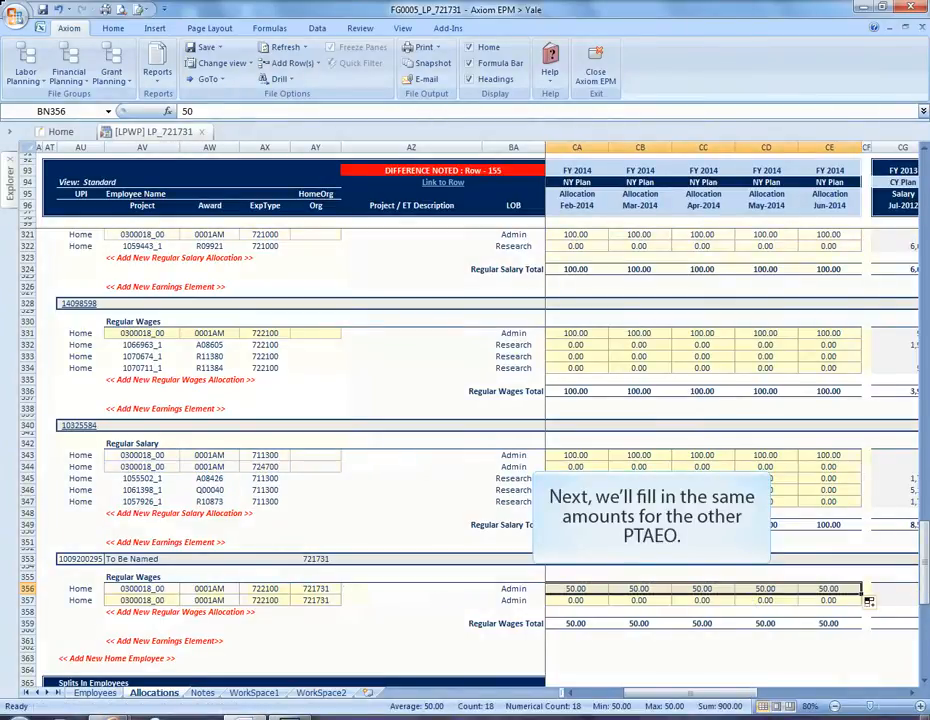
pyautogui.moveTo(861, 594); pyautogui.dragTo(866, 603)
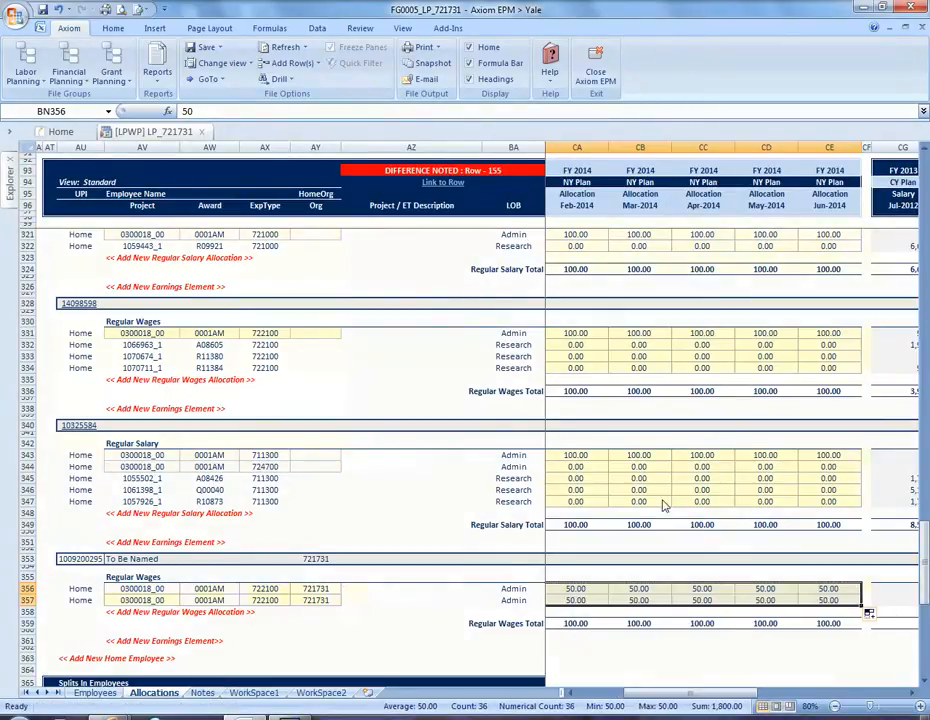
pyautogui.moveTo(678, 700); pyautogui.dragTo(592, 705)
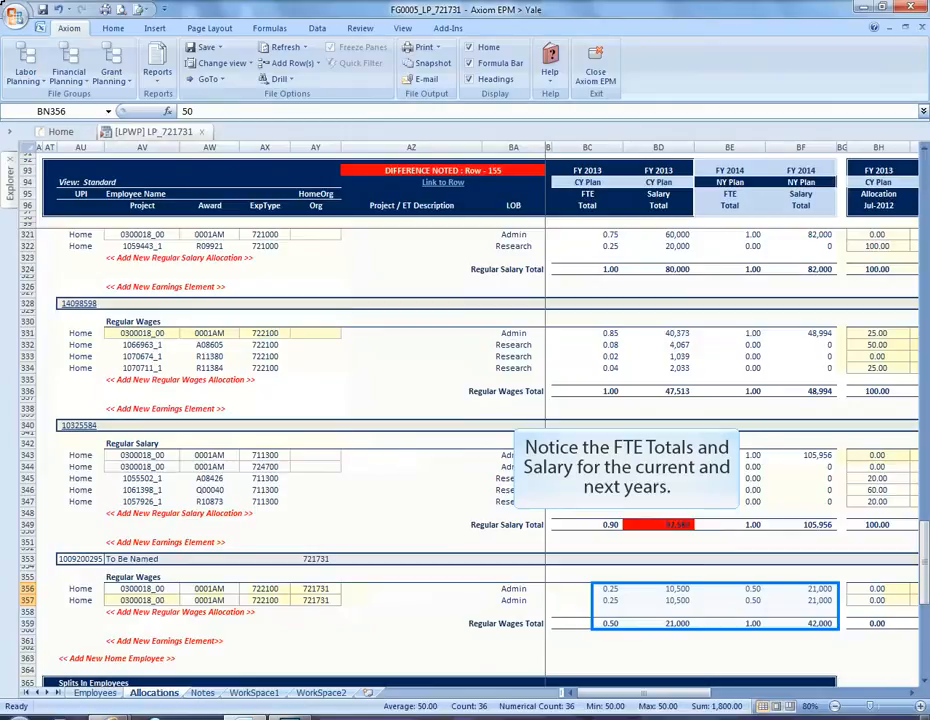
pyautogui.click(604, 590)
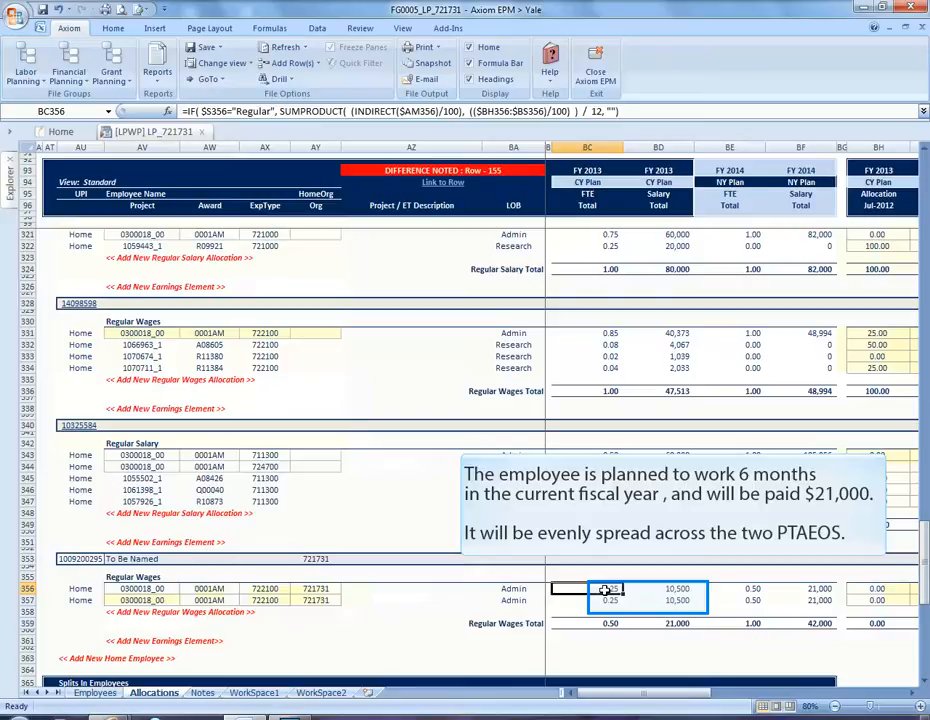
pyautogui.click(684, 589)
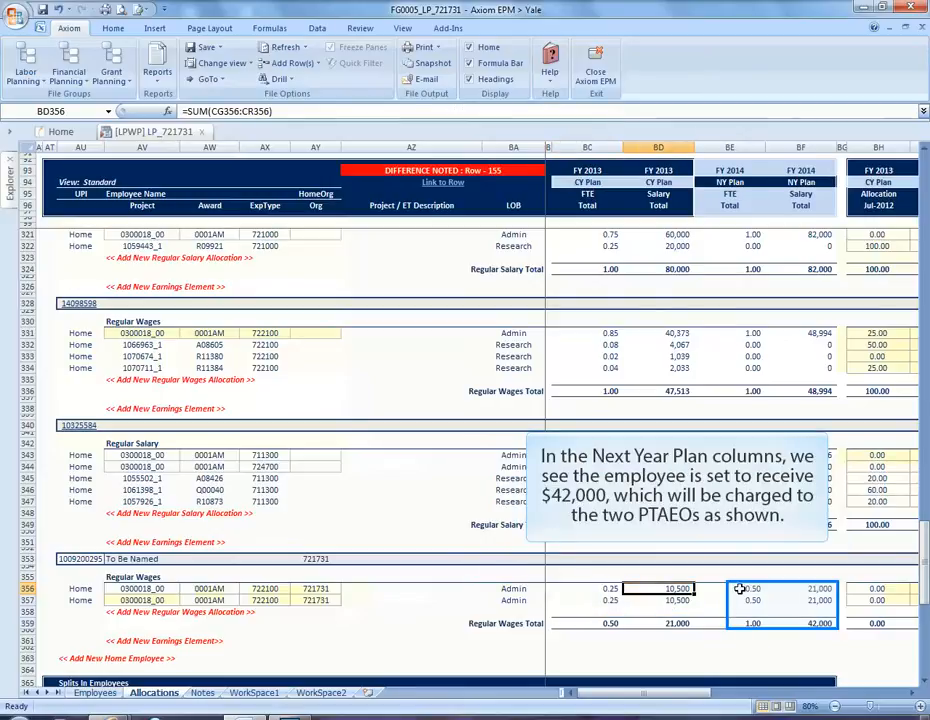